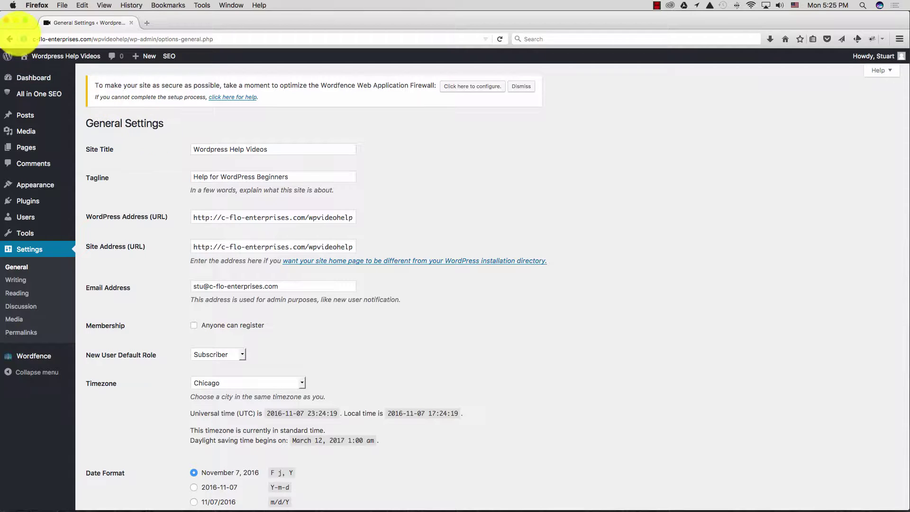
# - Open the live site in a separate browser tab and return to the General Settings page
pyautogui.moveTo(24, 55)
pyautogui.rightClick(34, 71)
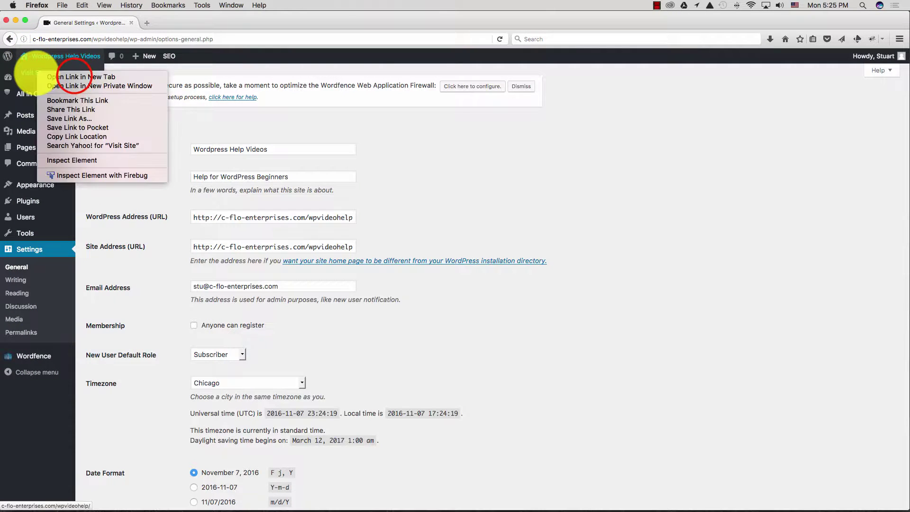
pyautogui.click(66, 71)
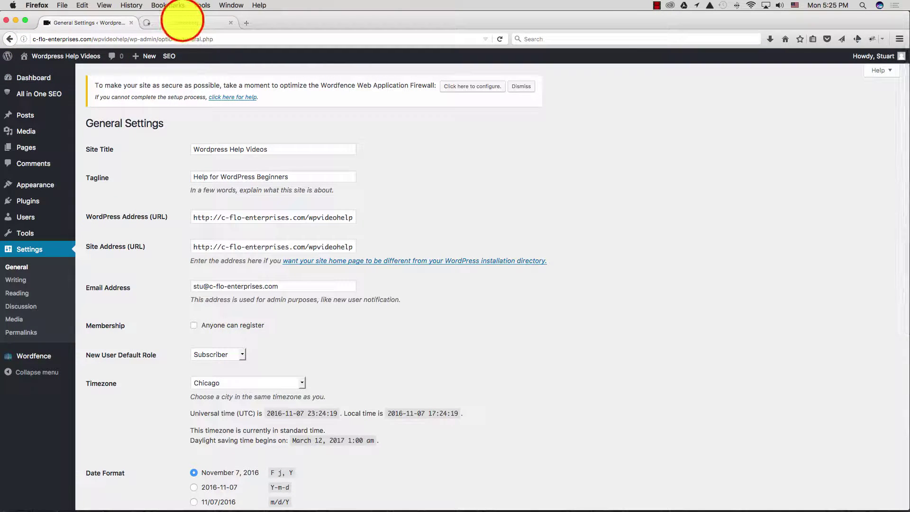
pyautogui.click(183, 22)
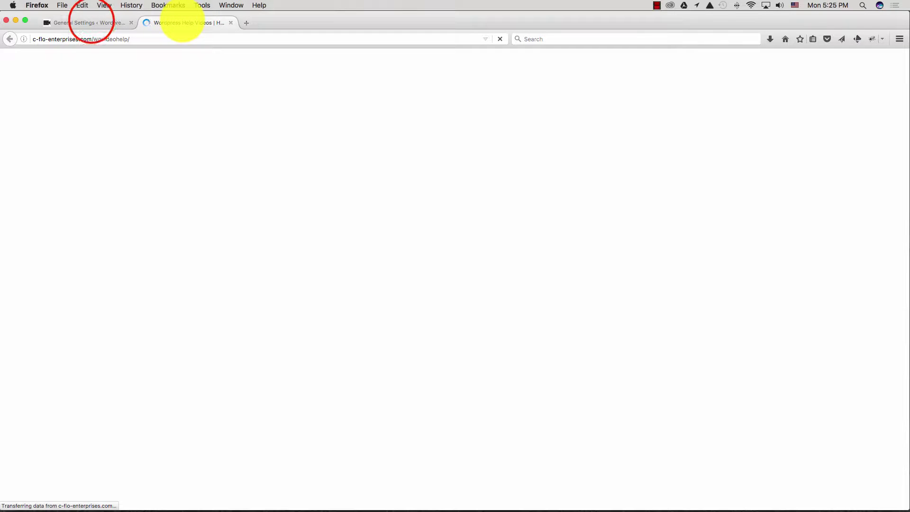
pyautogui.click(90, 22)
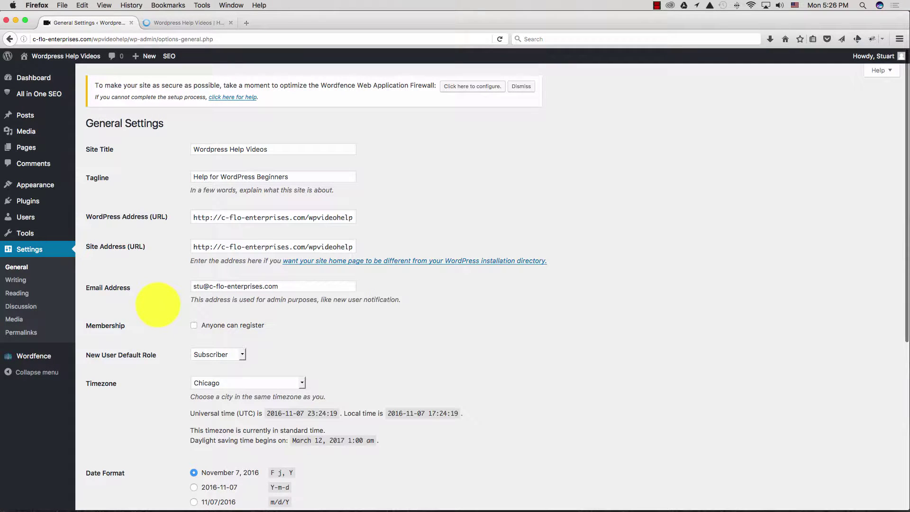
# - Review the role options available for New User Default Role in General Settings, keeping Subscriber
pyautogui.scroll(-3, 200, 298)
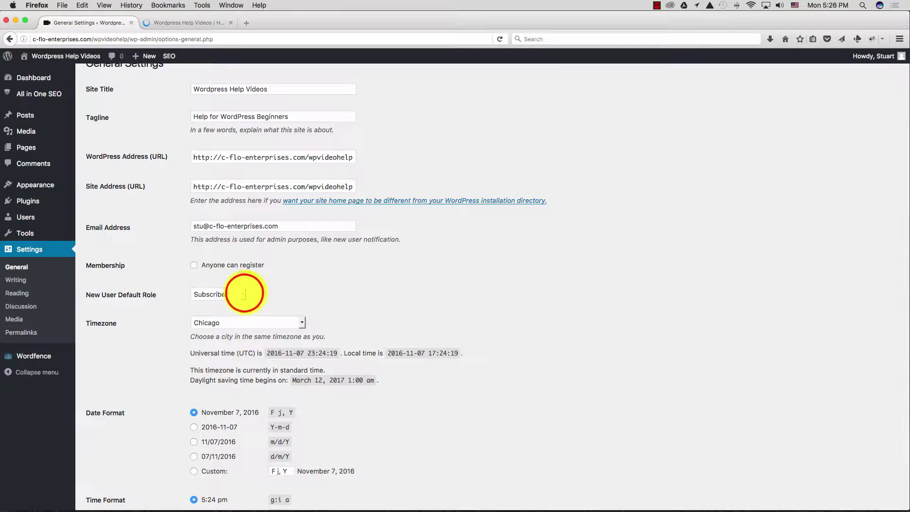
pyautogui.click(243, 293)
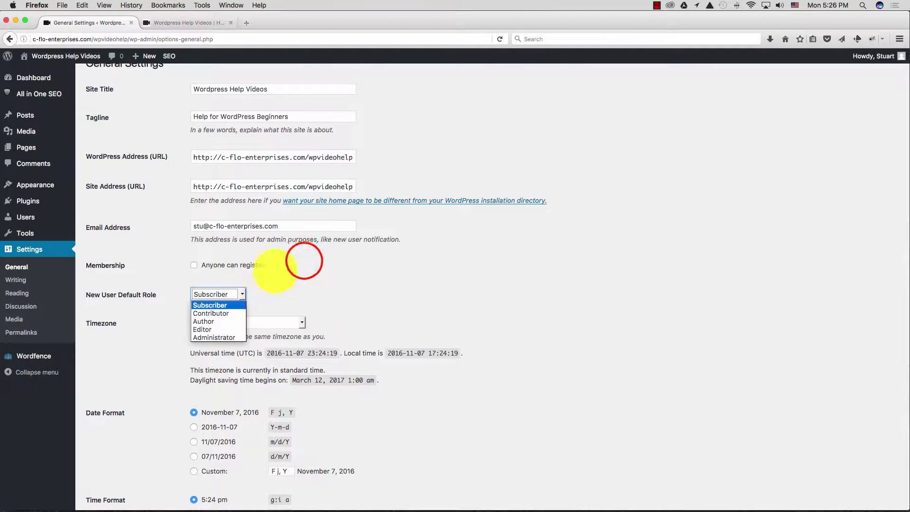
pyautogui.click(305, 260)
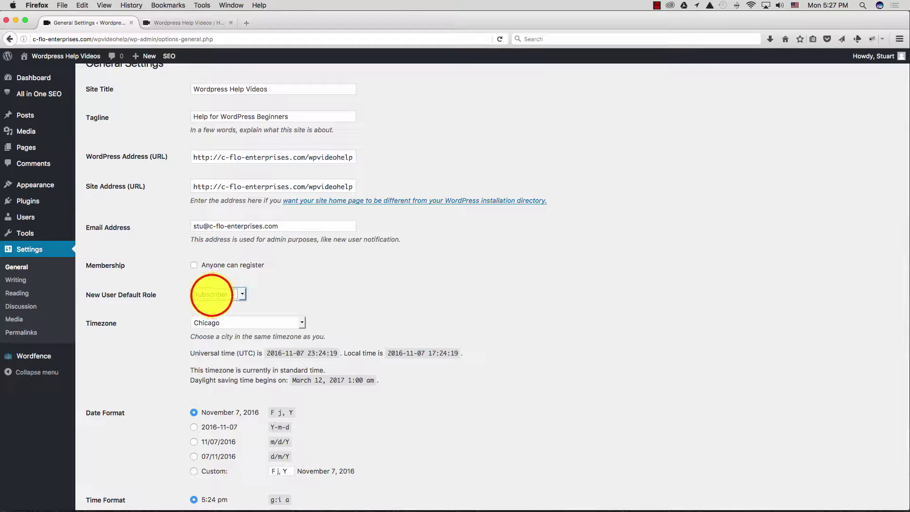
pyautogui.click(211, 295)
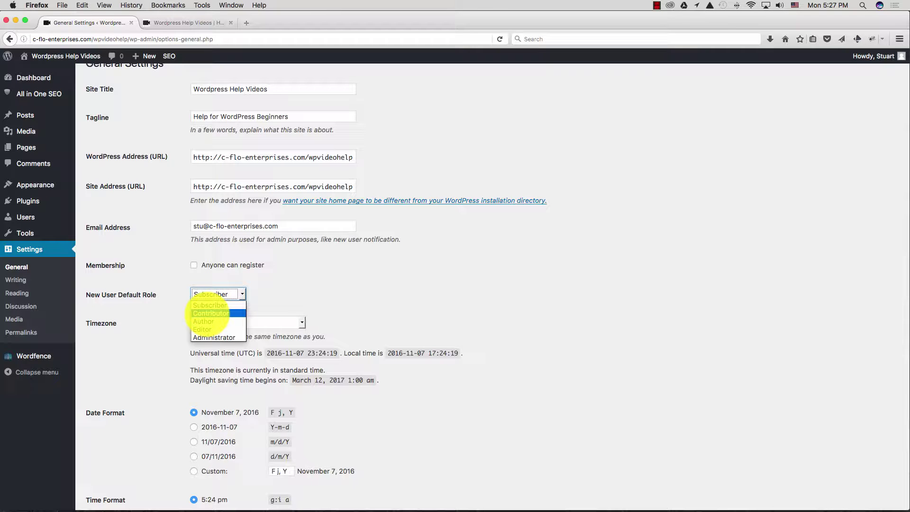
pyautogui.click(284, 287)
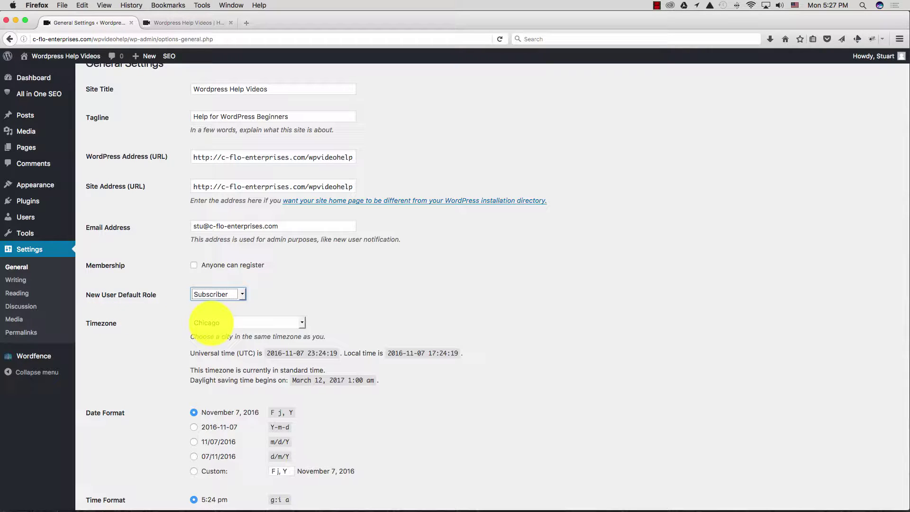
# - Review the date format, time format and Week Starts On options in General Settings, keeping Sunday
pyautogui.scroll(-1, 123, 370)
pyautogui.scroll(-5, 122, 369)
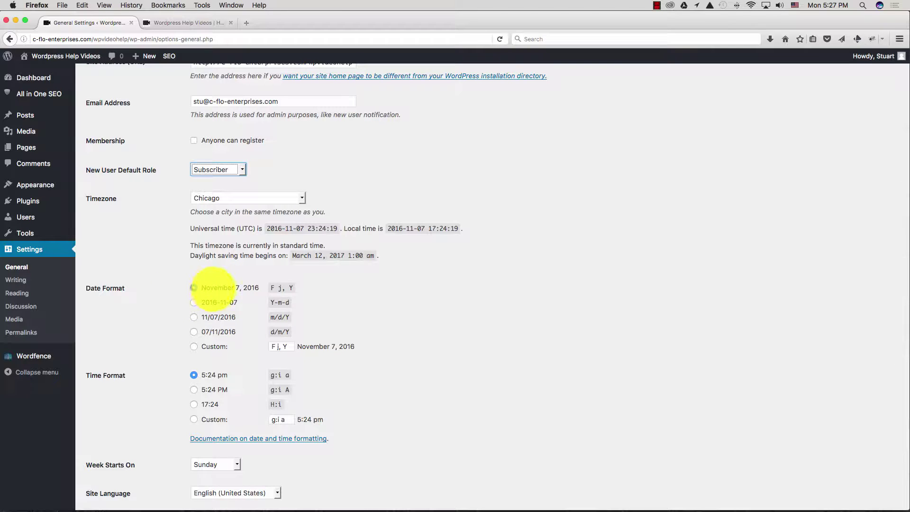
pyautogui.scroll(-3, 154, 302)
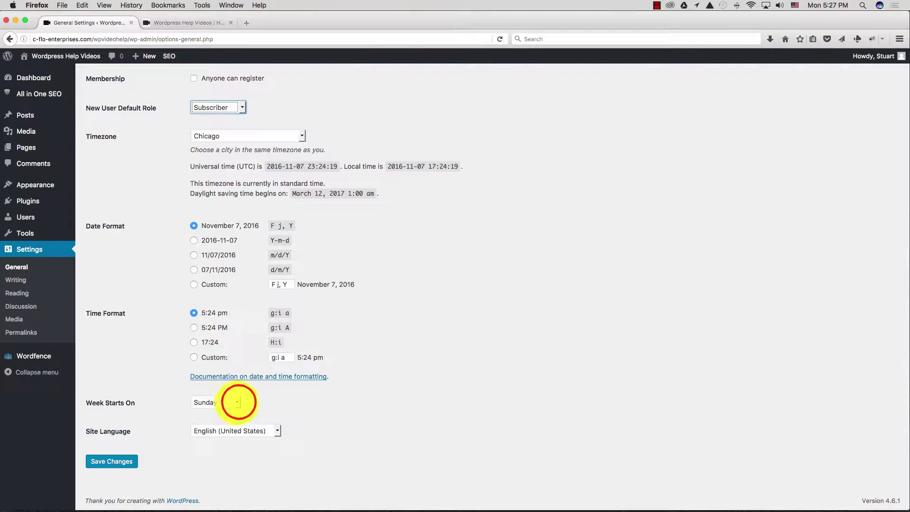
pyautogui.click(238, 402)
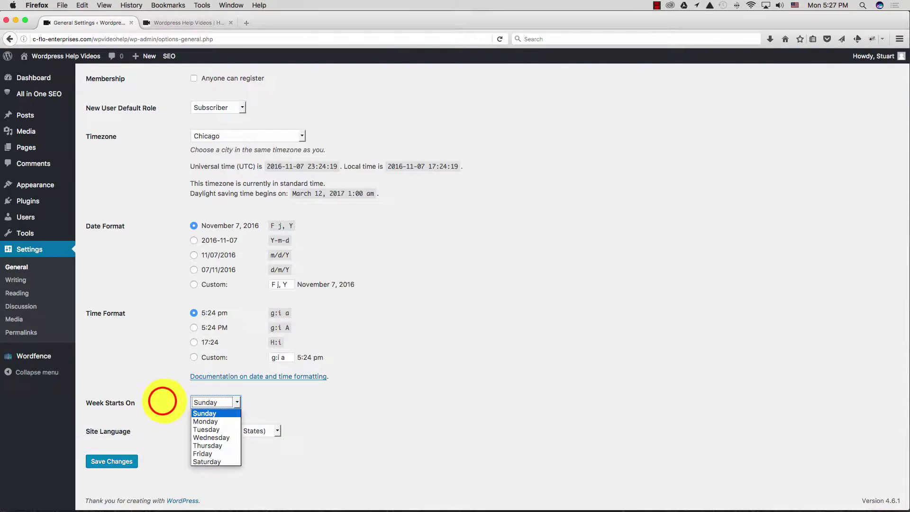
pyautogui.click(162, 401)
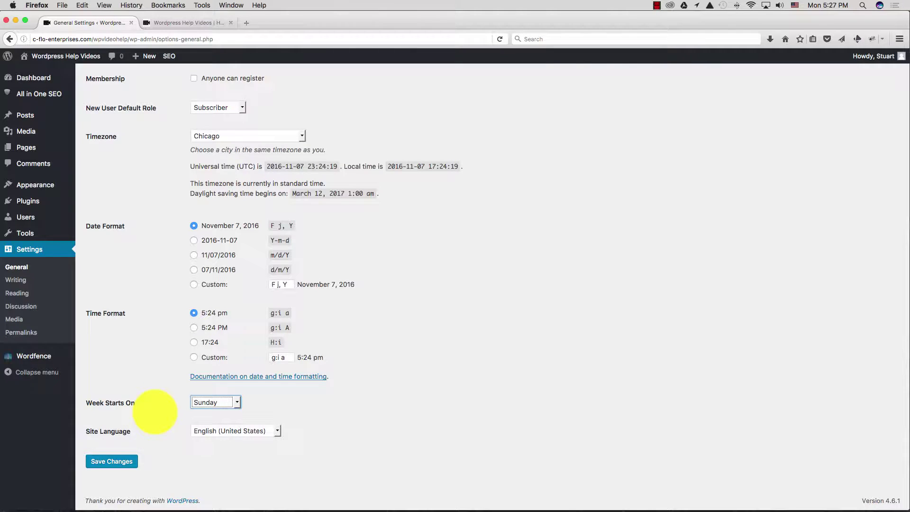
pyautogui.scroll(10, 154, 412)
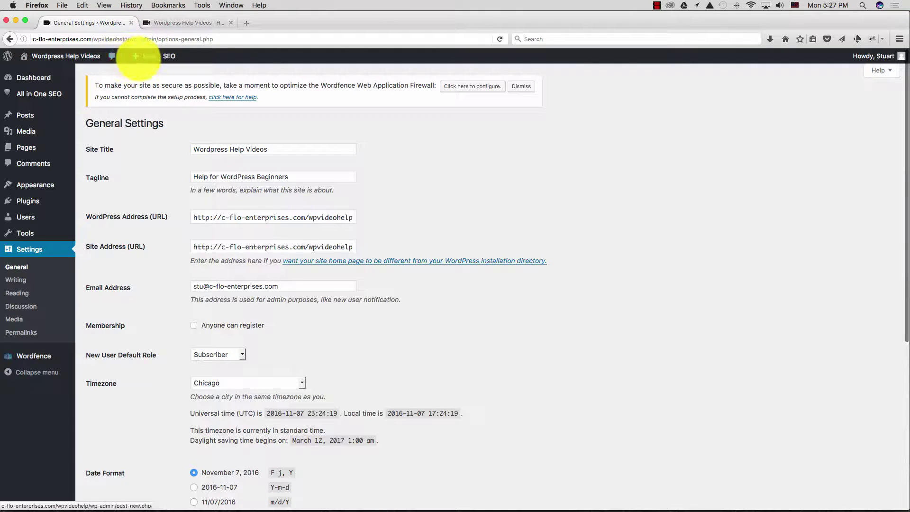
# - Open the Customizer from the live site's front page and view the Site Identity settings
pyautogui.moveTo(145, 57)
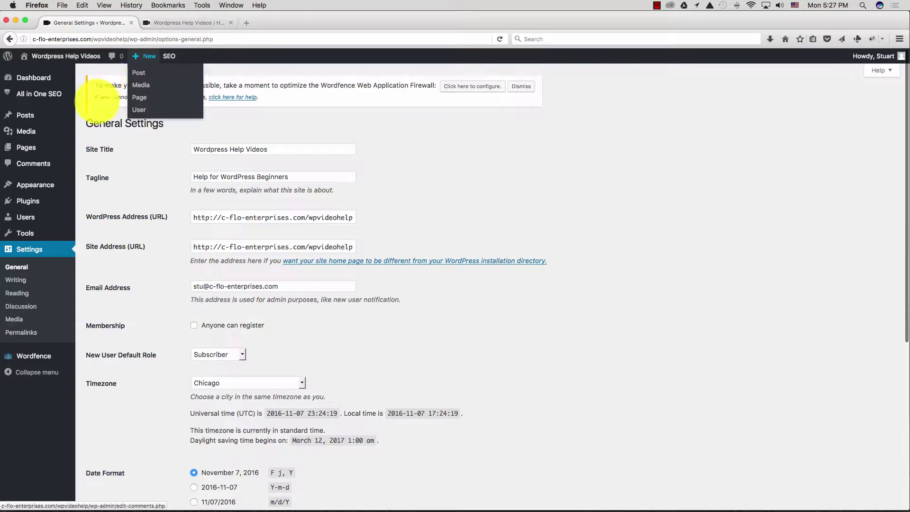
pyautogui.moveTo(42, 186)
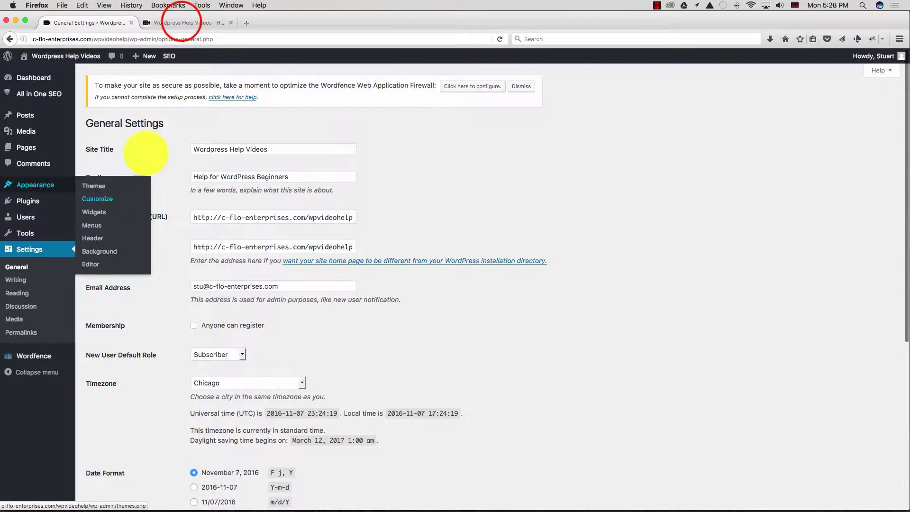
pyautogui.click(180, 23)
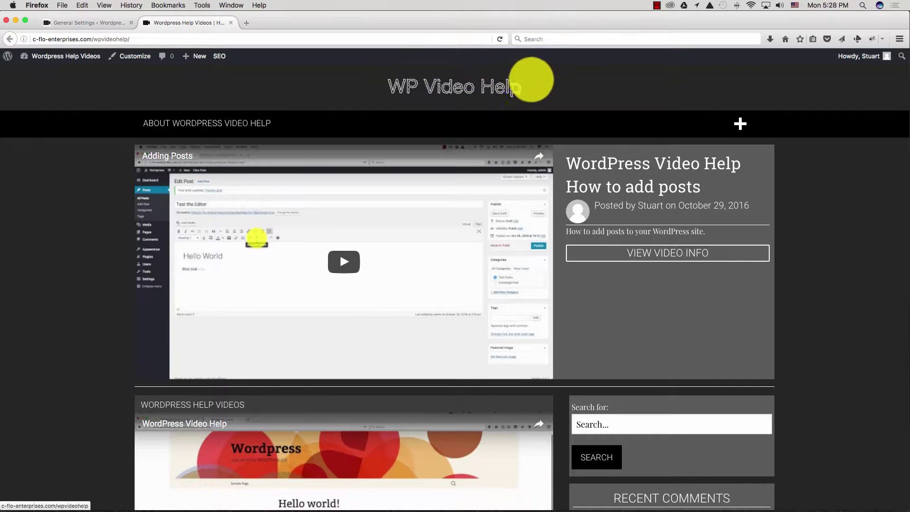
pyautogui.click(462, 91)
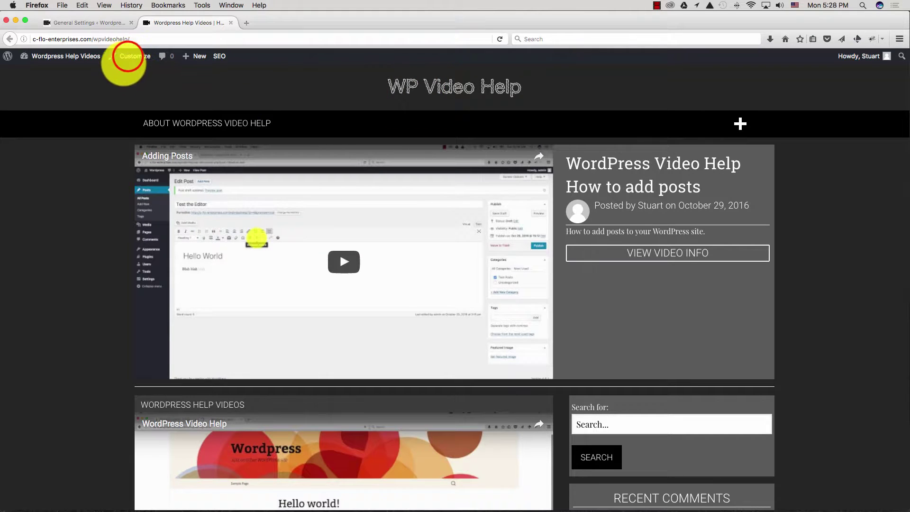
pyautogui.click(128, 56)
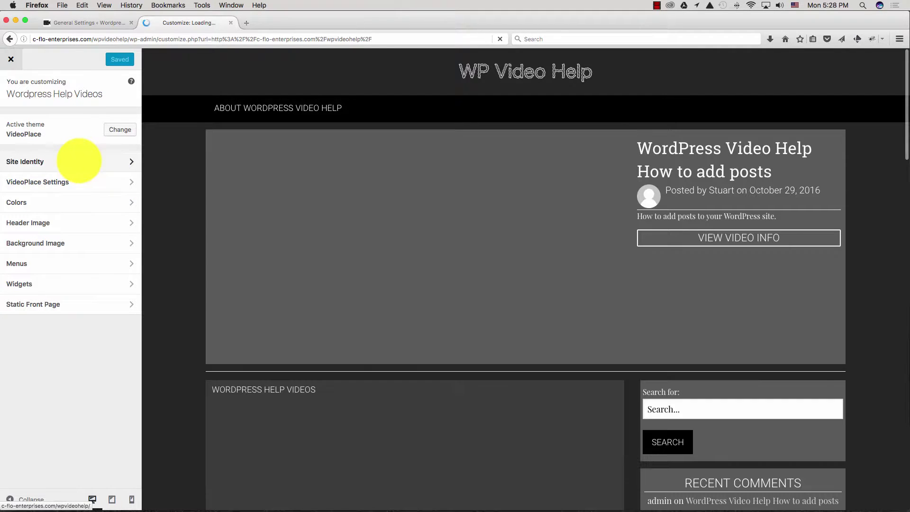
pyautogui.click(79, 160)
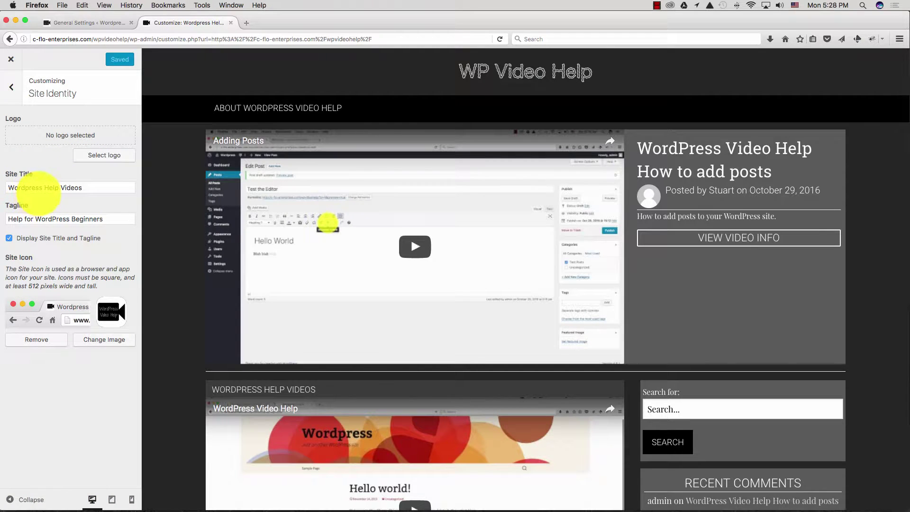
pyautogui.click(11, 88)
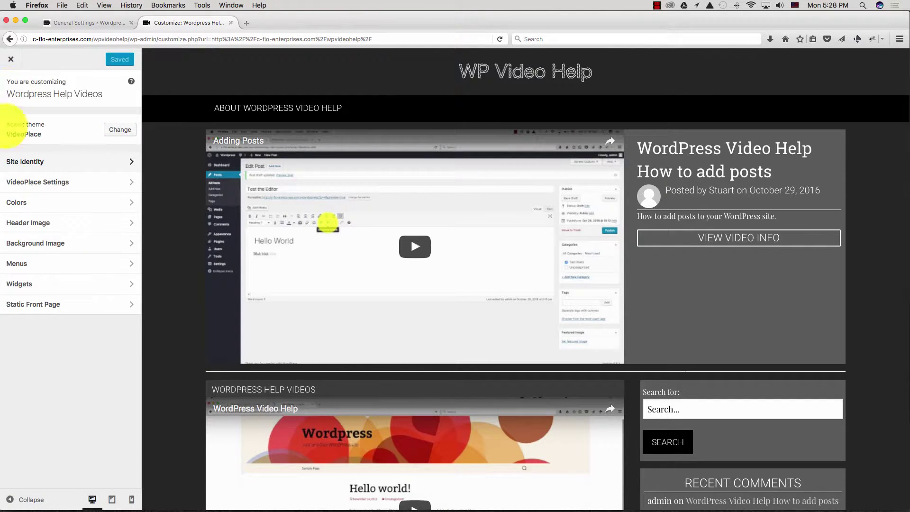
# - View the Header Image settings in the Customizer, and close the Customizer without making changes
pyautogui.click(58, 223)
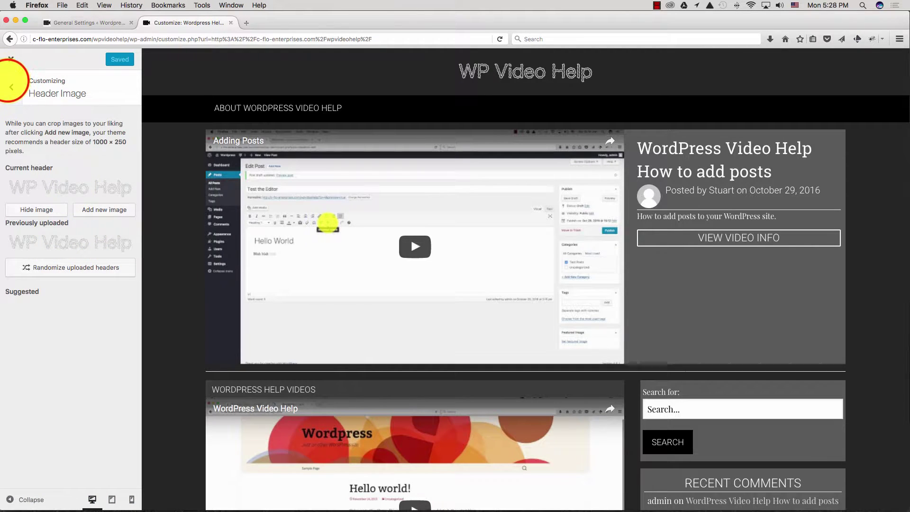
pyautogui.click(10, 86)
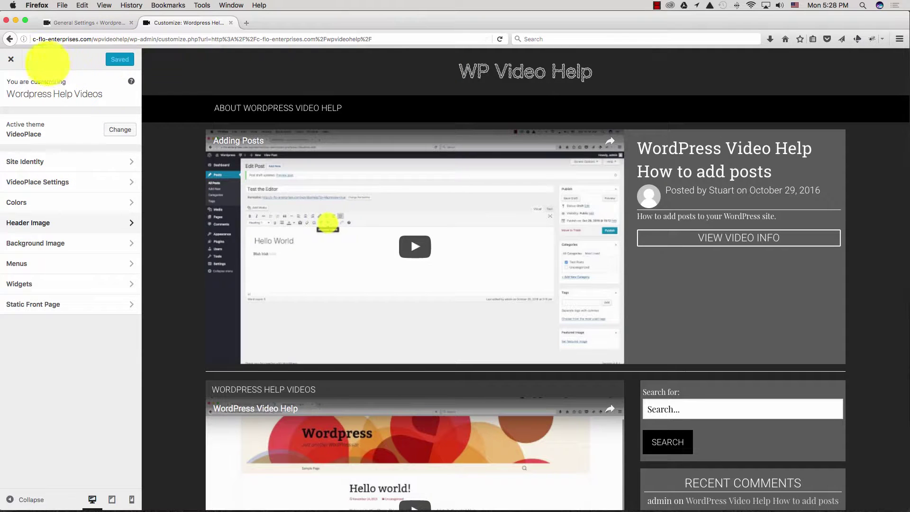
pyautogui.click(11, 59)
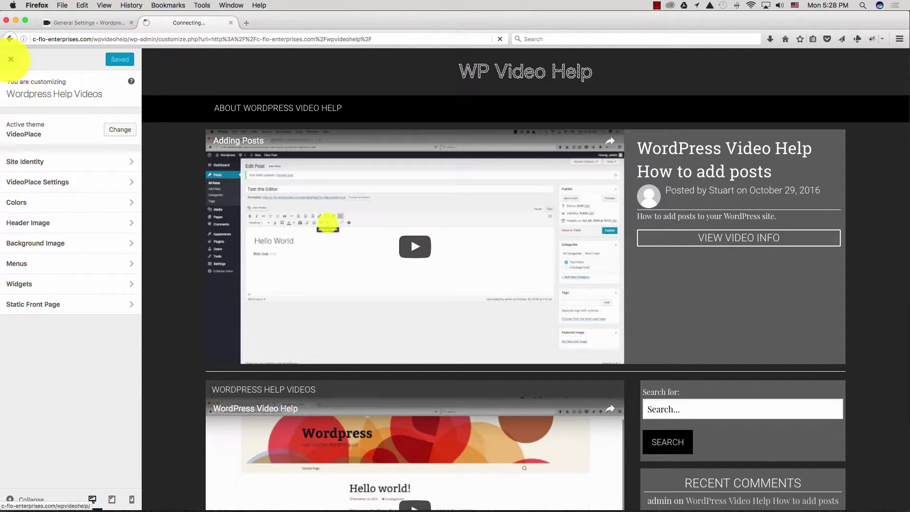
# - Open the Writing Settings from the site's admin area and set the Default Post Category to WordPress Help Videos
pyautogui.click(79, 22)
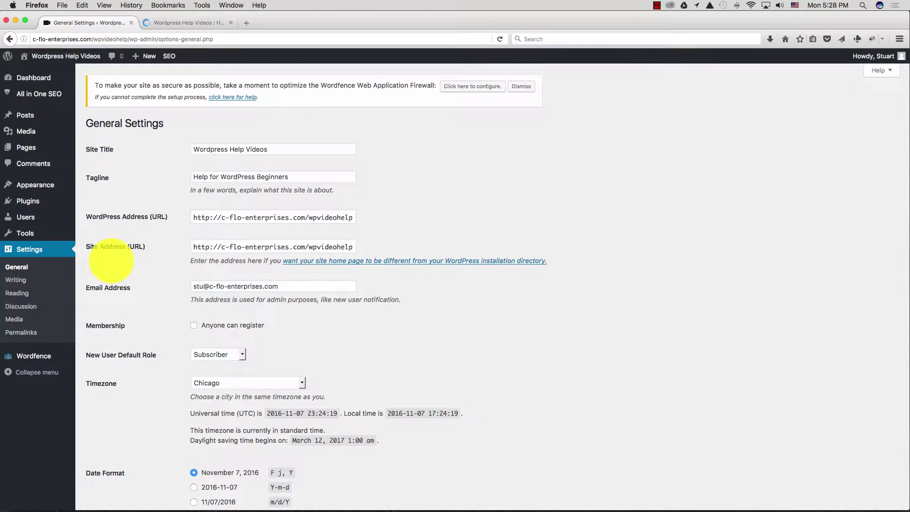
pyautogui.click(18, 279)
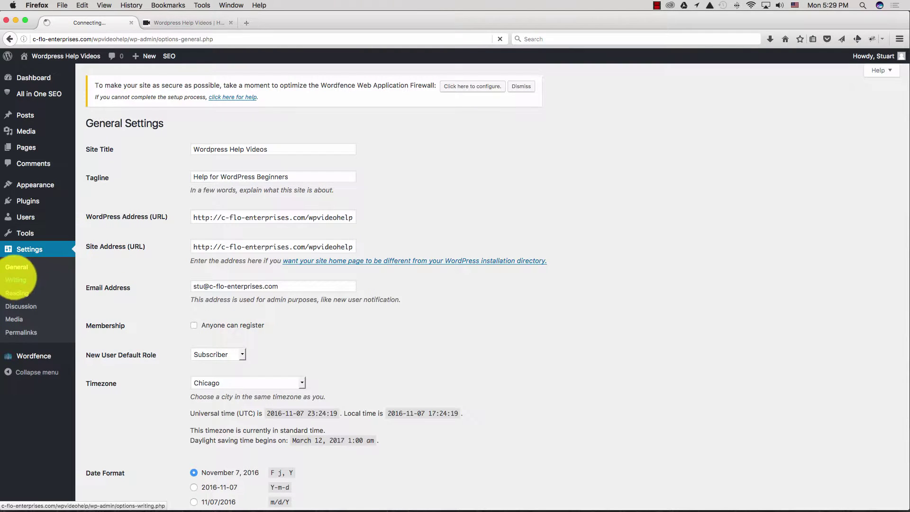
pyautogui.scroll(-1, 171, 66)
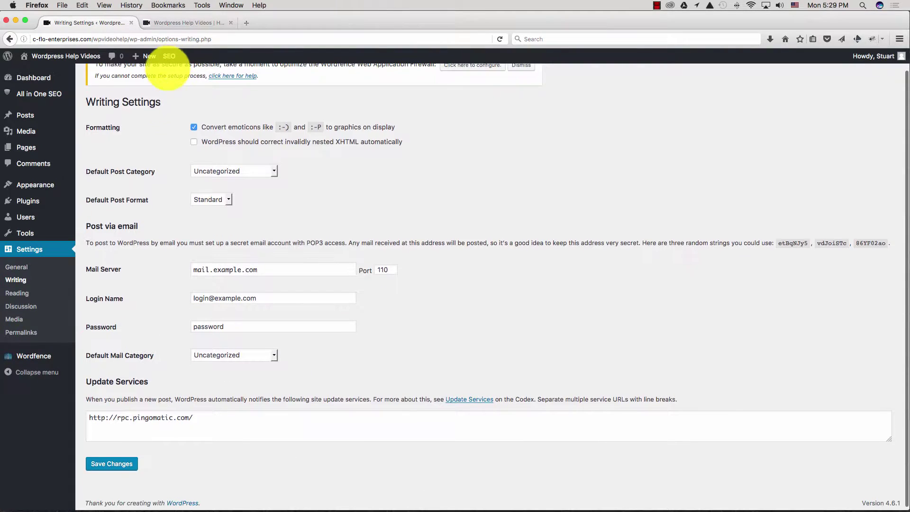
pyautogui.scroll(1, 166, 180)
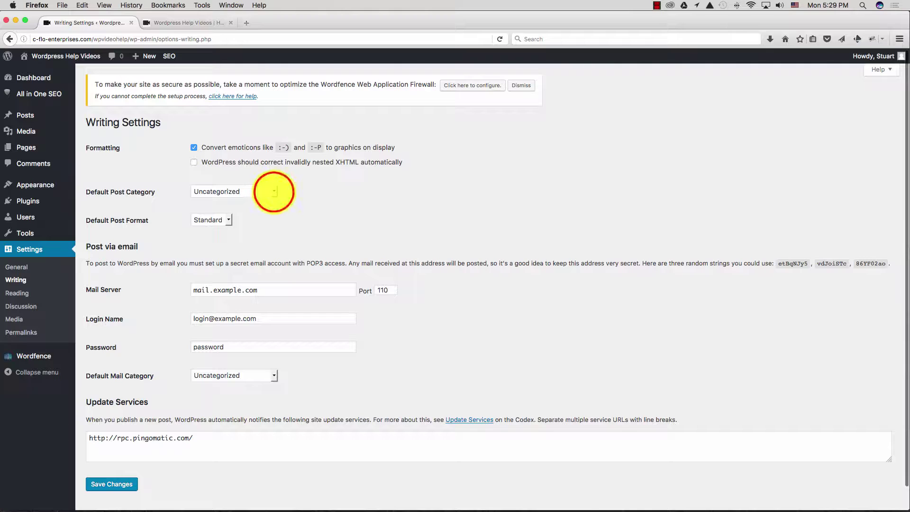
pyautogui.click(274, 191)
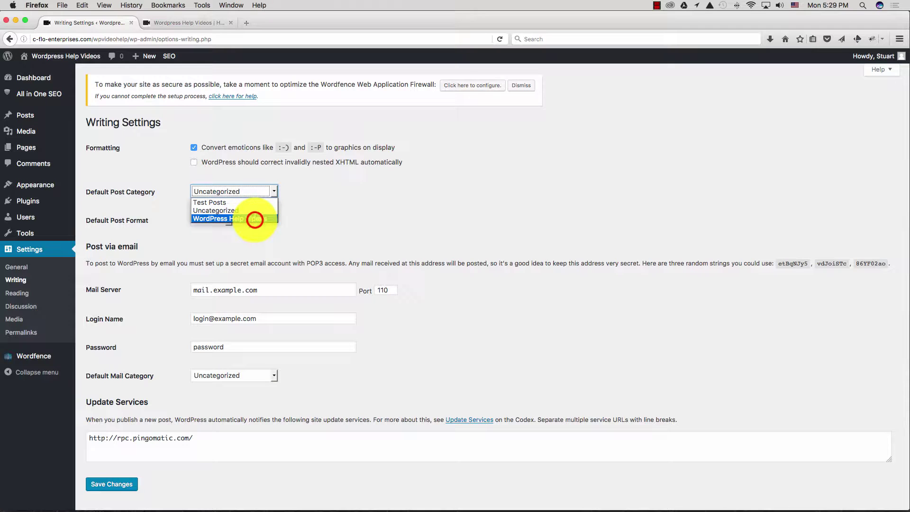
pyautogui.click(253, 219)
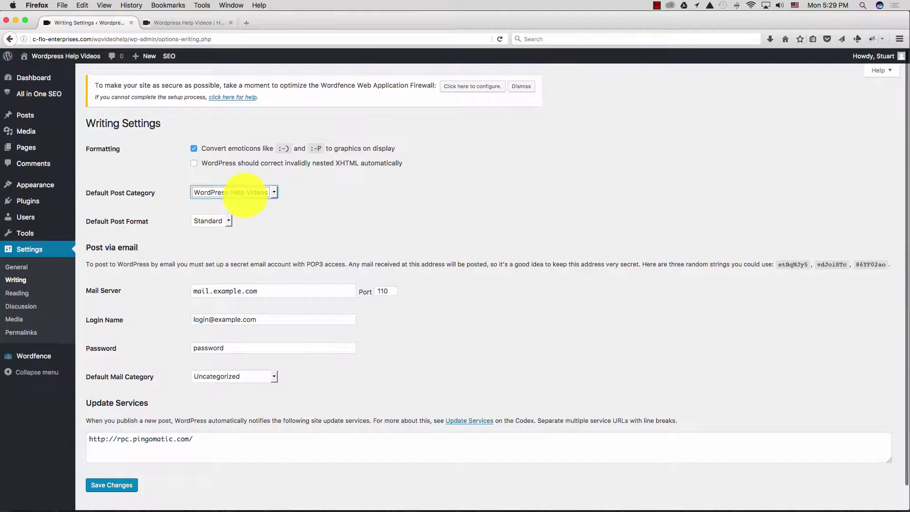
# - Review the available Default Post Format options in Writing Settings, keeping Standard
pyautogui.scroll(-1, 245, 195)
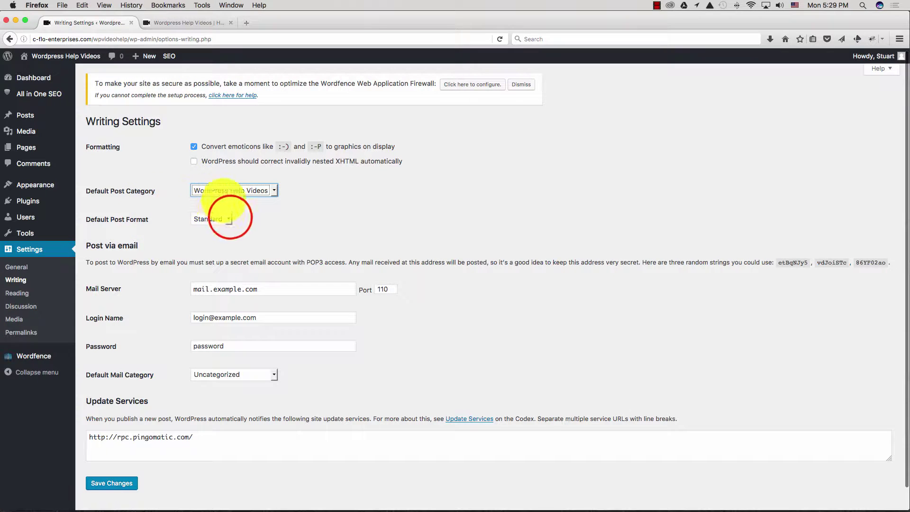
pyautogui.click(228, 218)
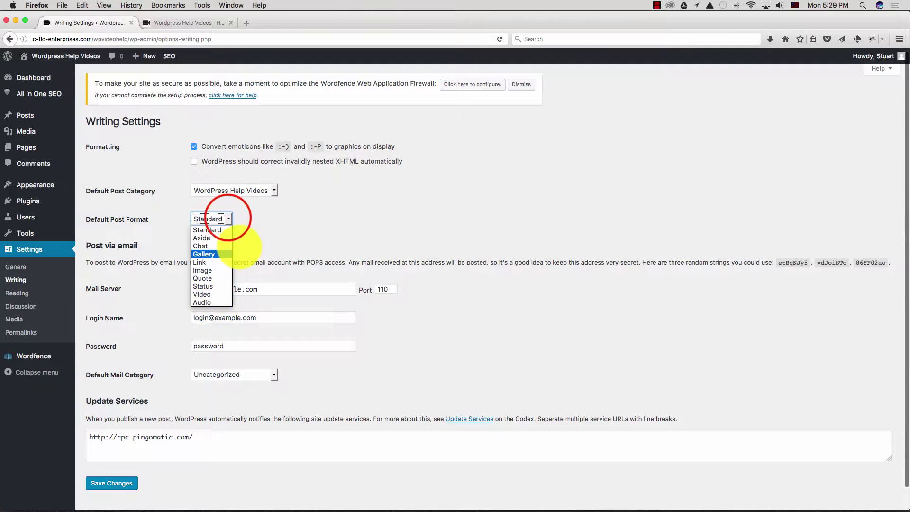
pyautogui.click(225, 217)
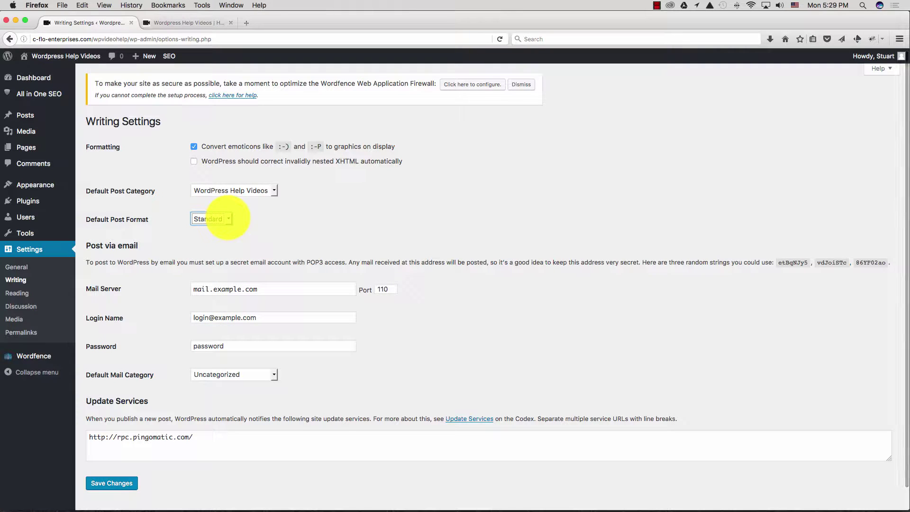
pyautogui.click(228, 218)
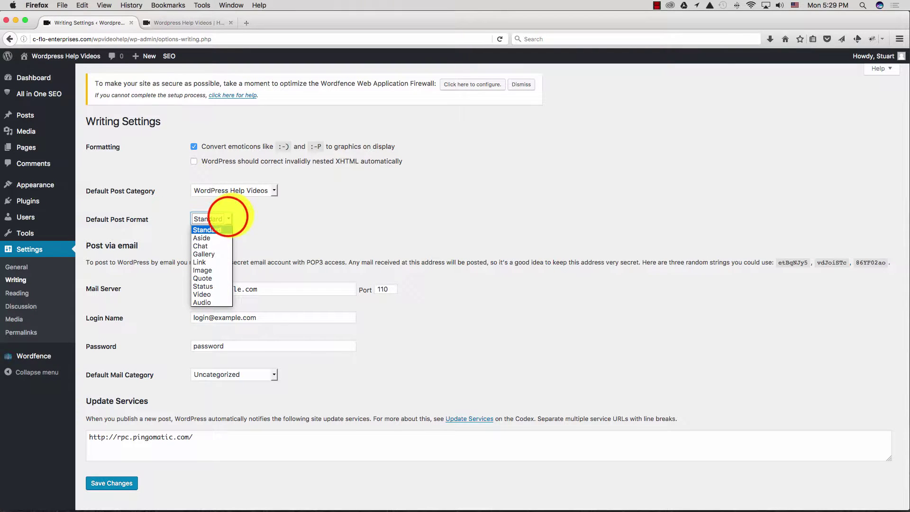
pyautogui.click(227, 217)
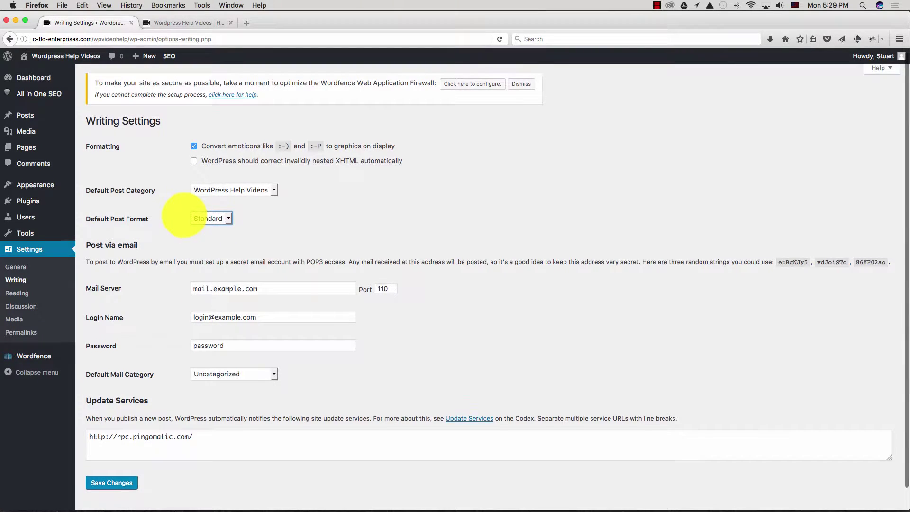
# - Review the Post via email options and the Update Services list in Writing Settings
pyautogui.scroll(-1, 183, 214)
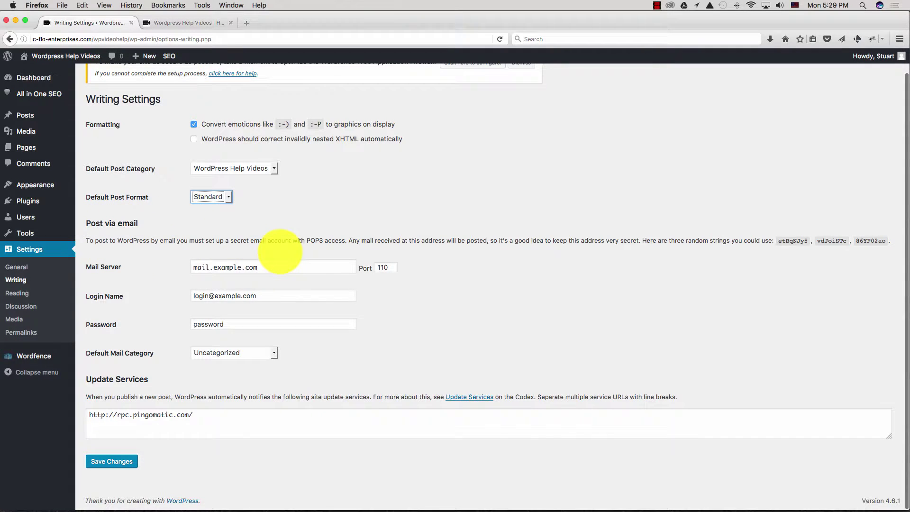
pyautogui.scroll(1, 283, 252)
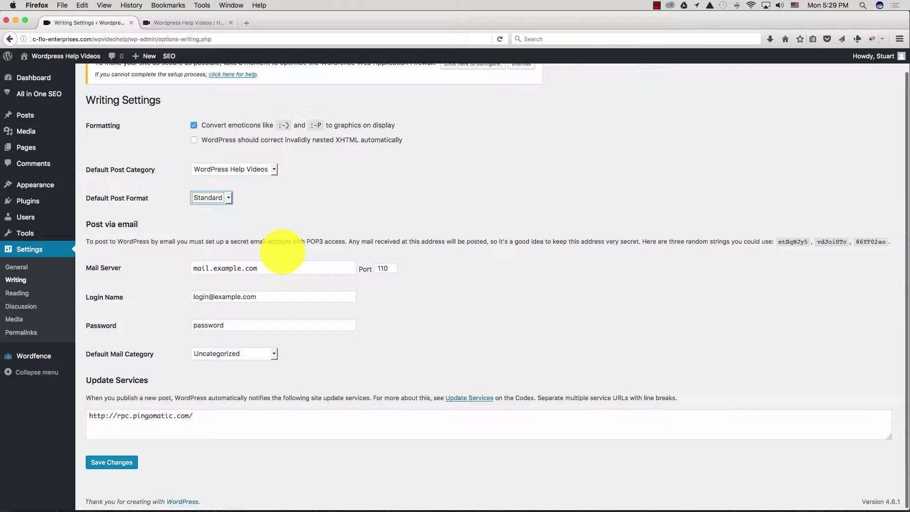
pyautogui.scroll(-1, 283, 251)
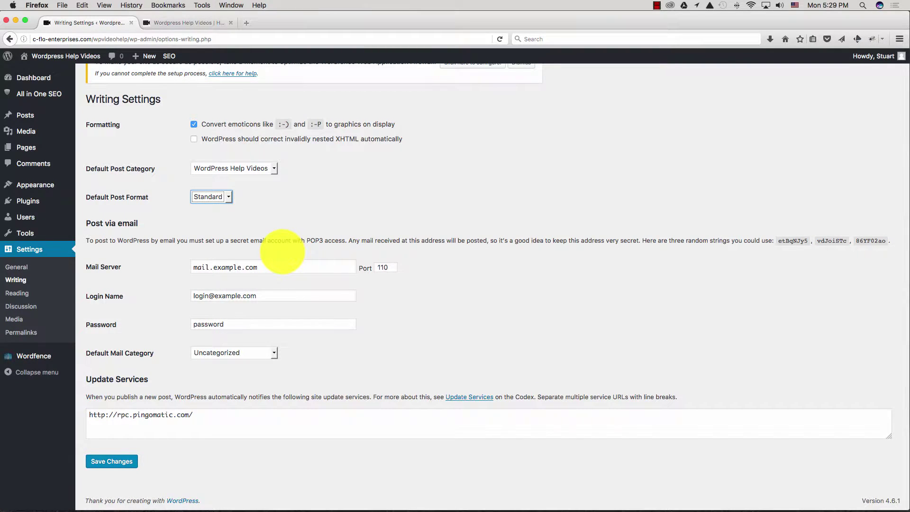
pyautogui.scroll(1, 282, 251)
pyautogui.scroll(-1, 281, 252)
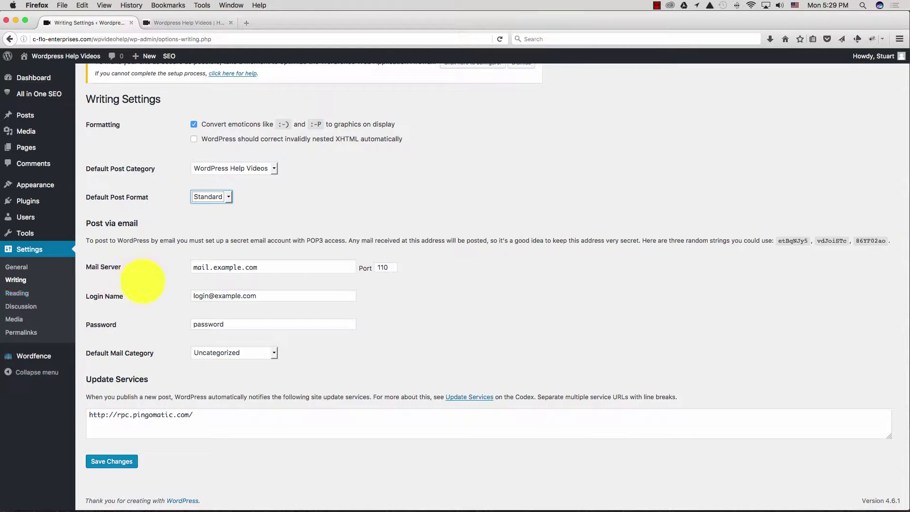
pyautogui.scroll(1, 145, 384)
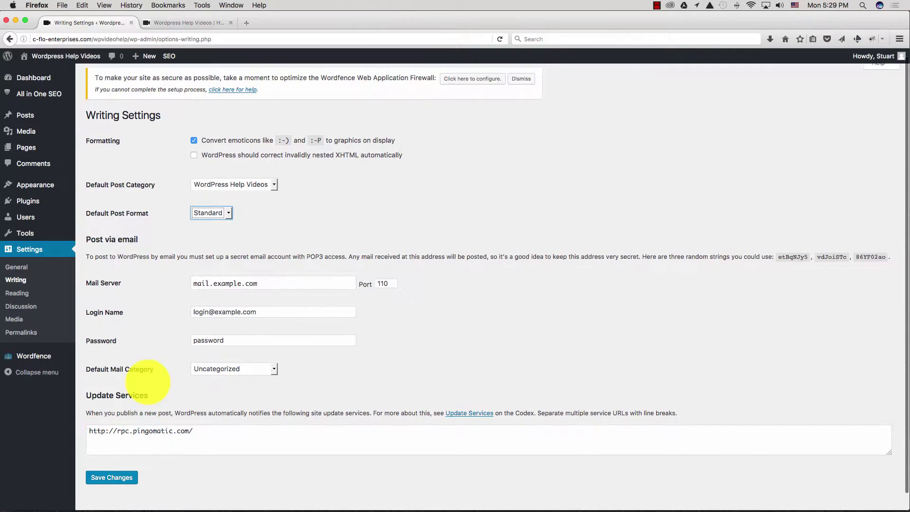
pyautogui.scroll(-1, 142, 393)
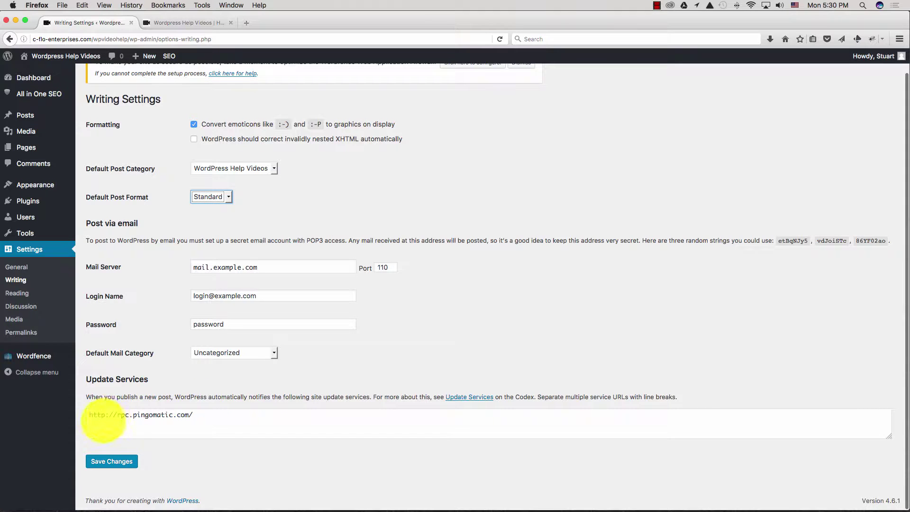
pyautogui.click(197, 414)
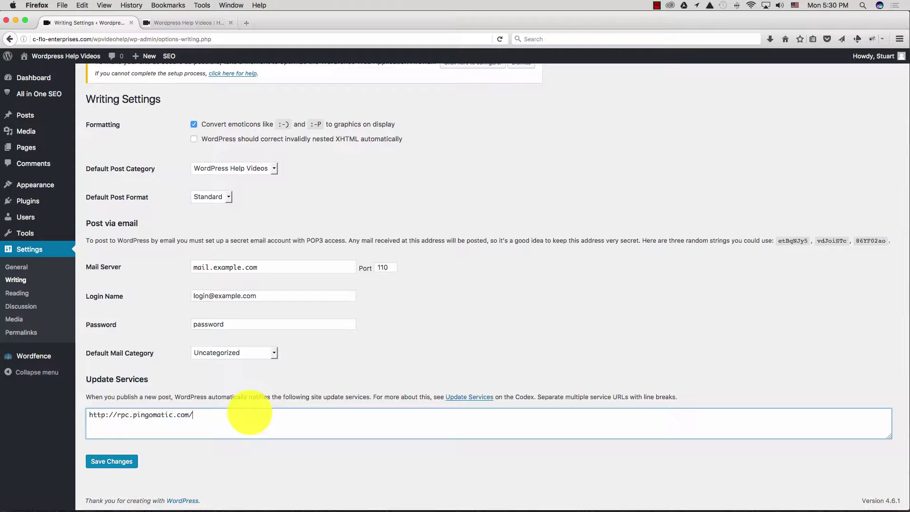
pyautogui.scroll(1, 256, 394)
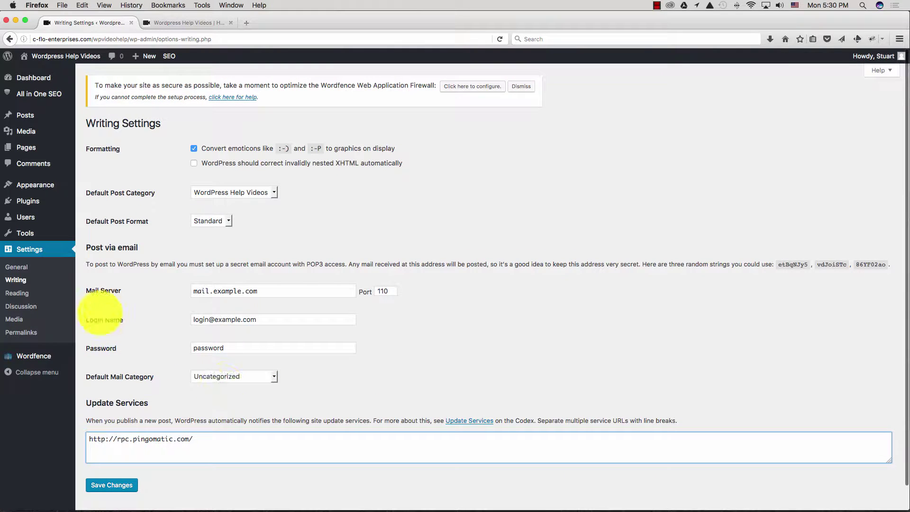
# - Open the Reading Settings and check the front page display option against the live site's front page
pyautogui.click(18, 293)
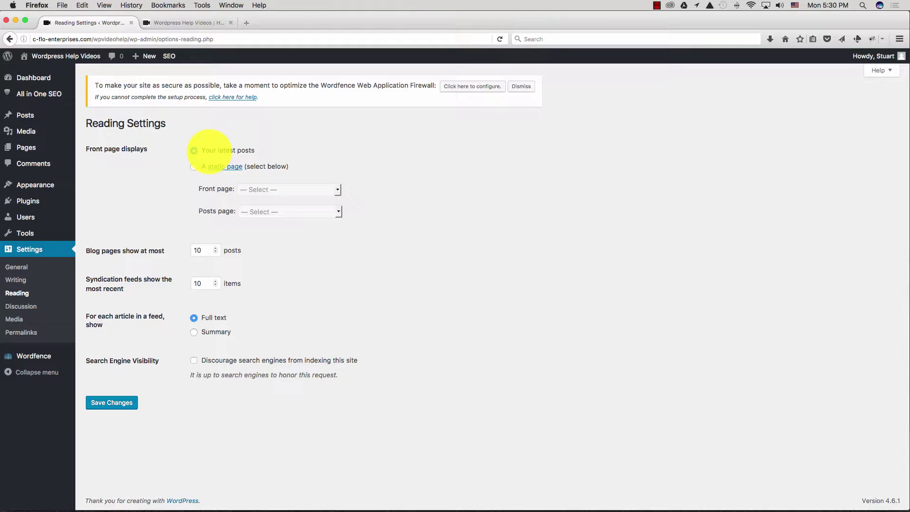
pyautogui.click(180, 22)
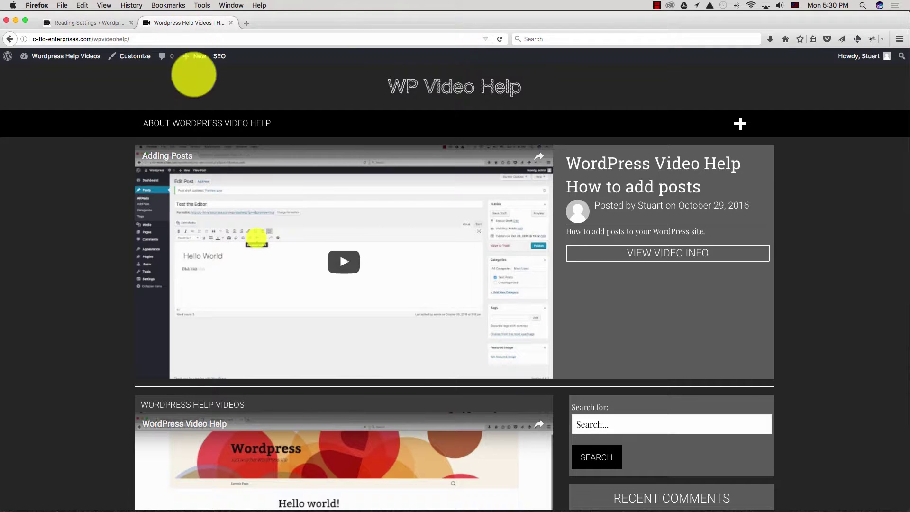
pyautogui.click(86, 22)
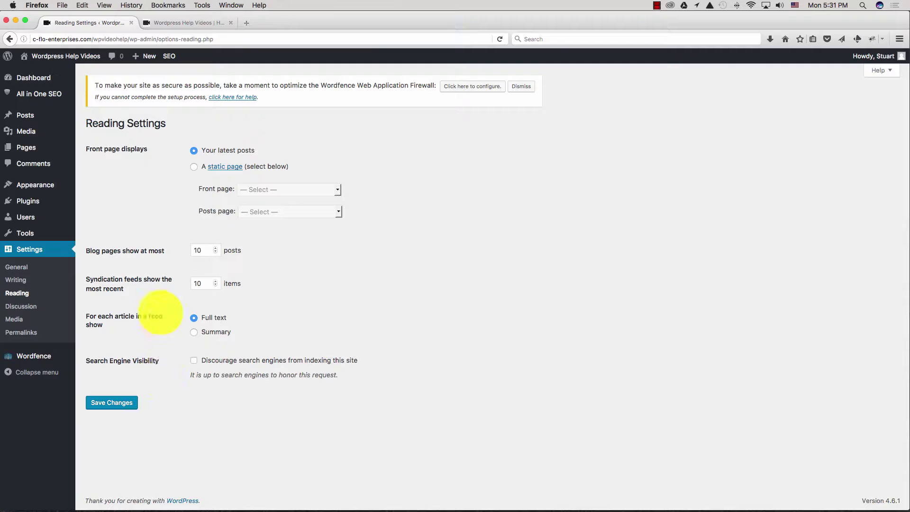
# - Open the Discussion Settings and review the default article, comment, email notification and comment approval options
pyautogui.click(21, 306)
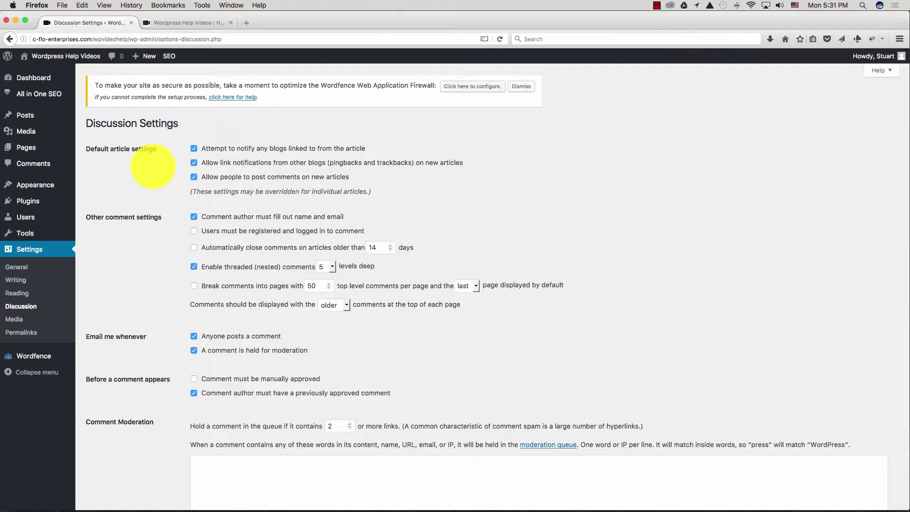
pyautogui.scroll(-2, 142, 221)
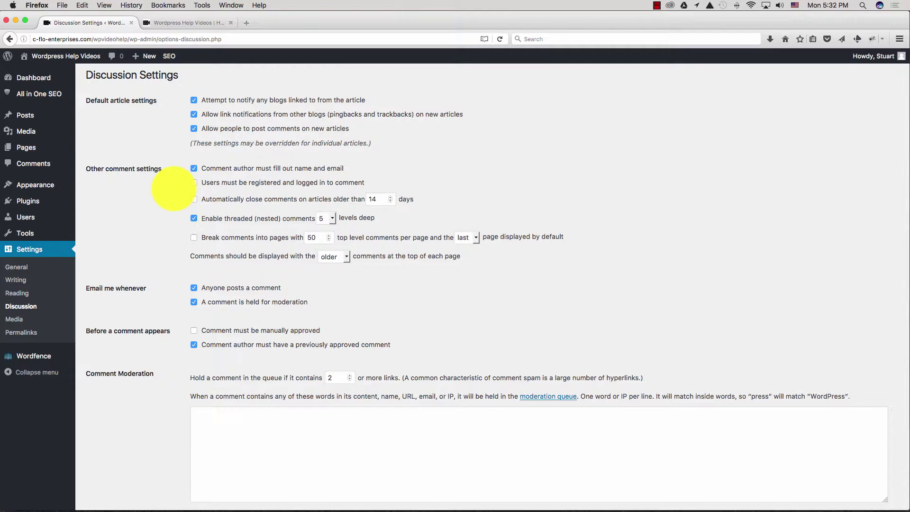
pyautogui.scroll(-3, 173, 189)
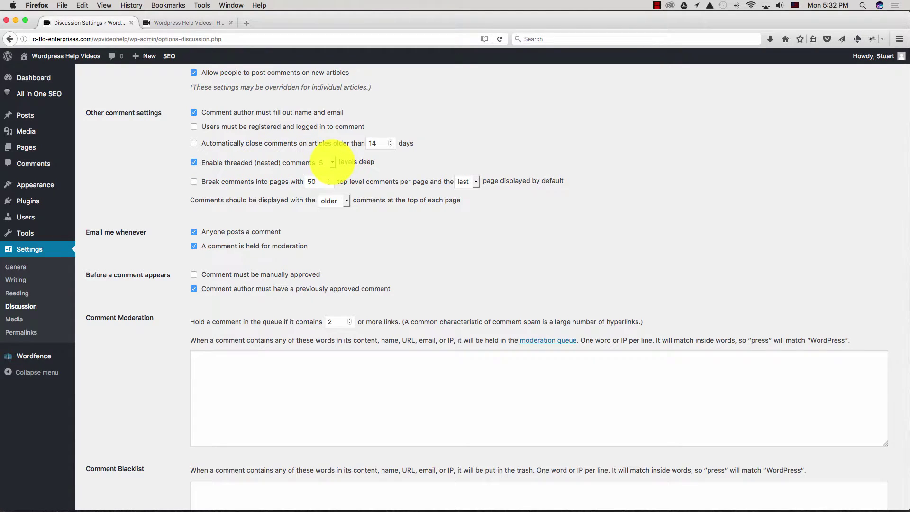
pyautogui.scroll(-3, 148, 218)
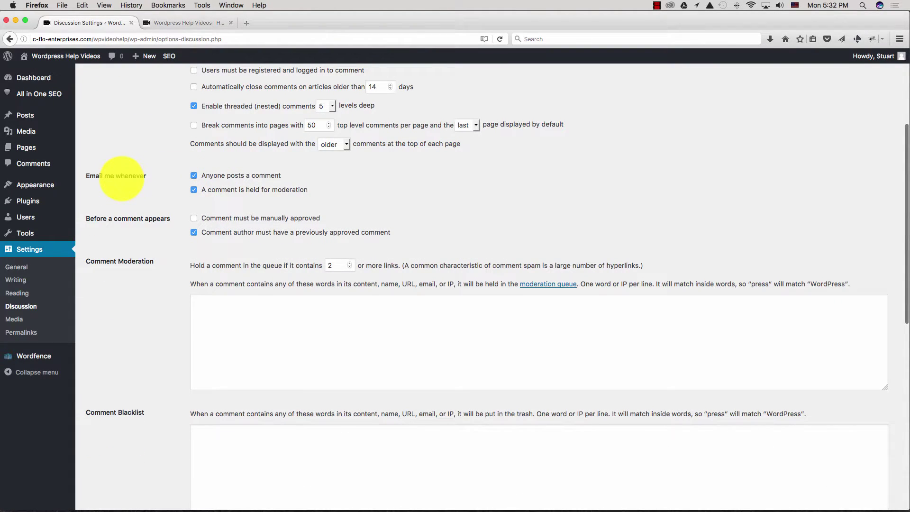
pyautogui.scroll(-1, 195, 180)
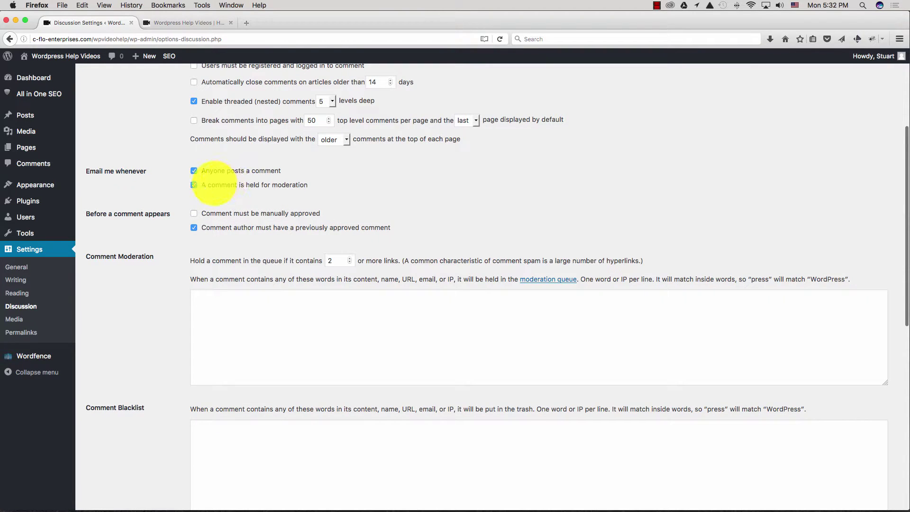
pyautogui.scroll(-5, 183, 192)
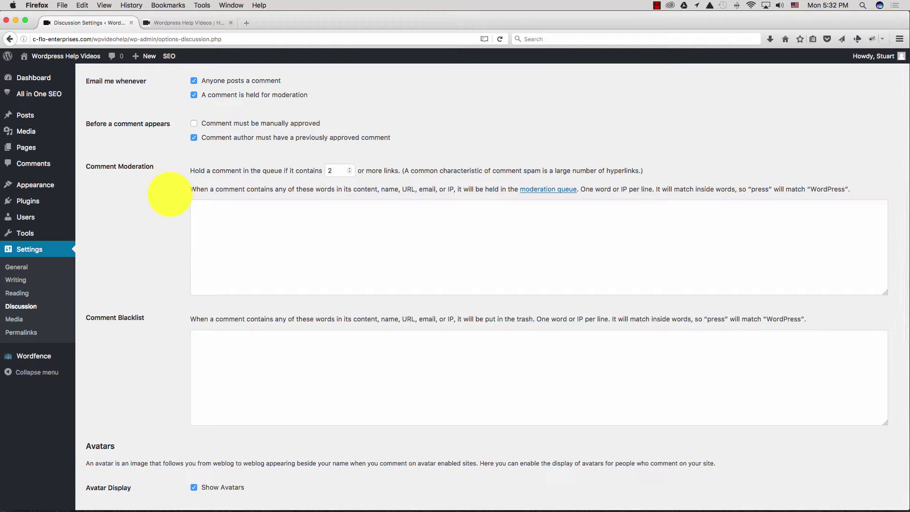
pyautogui.scroll(-3, 170, 194)
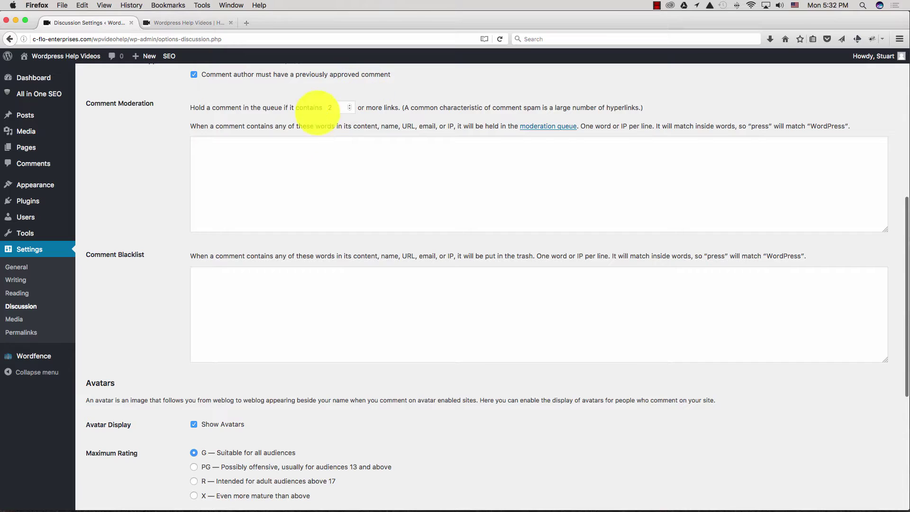
# - Examine the Comment Moderation and Comment Blacklist settings in Discussion Settings
pyautogui.scroll(5, 244, 167)
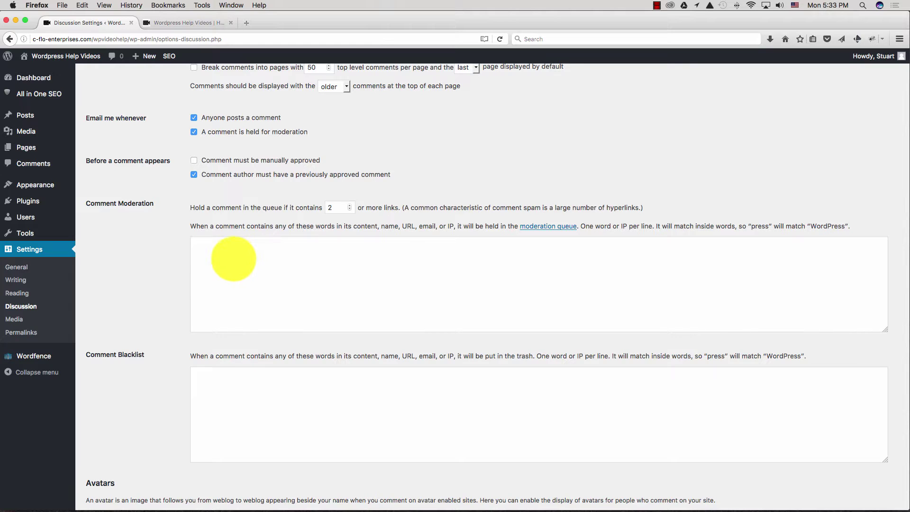
pyautogui.scroll(-2, 235, 259)
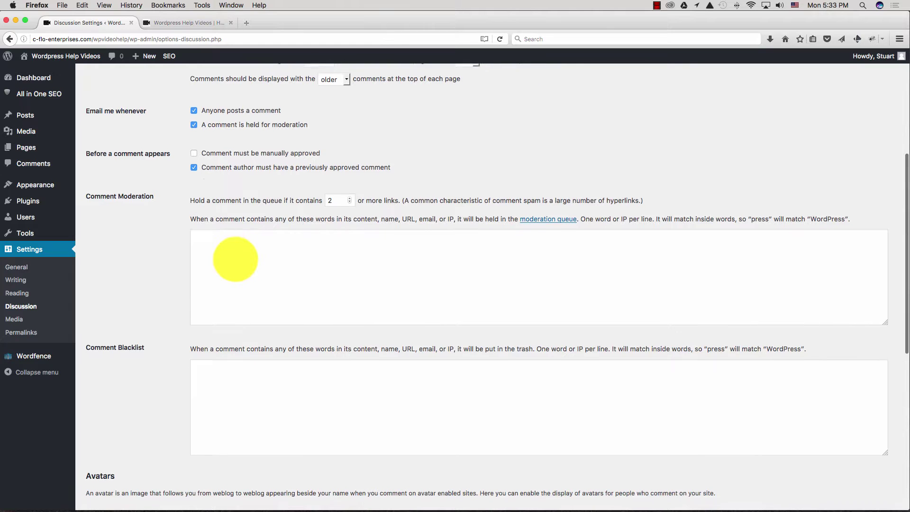
pyautogui.scroll(-5, 129, 285)
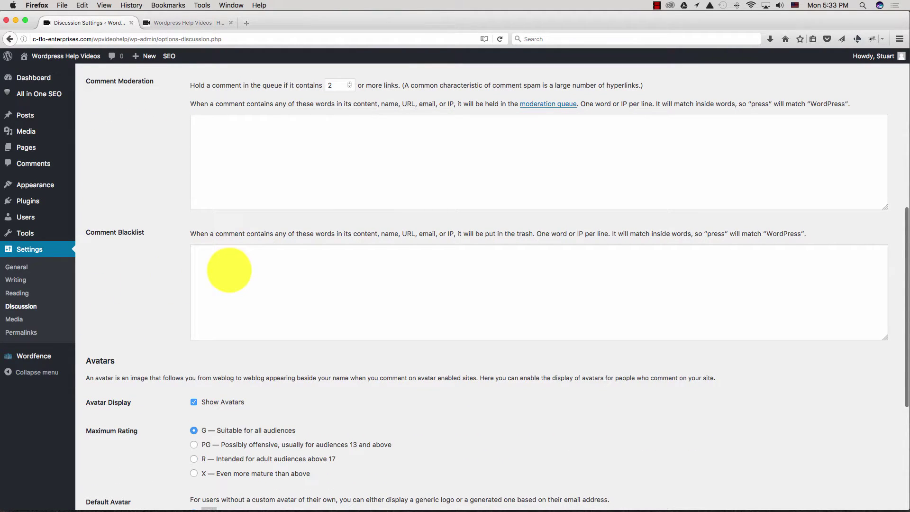
pyautogui.scroll(-1, 220, 272)
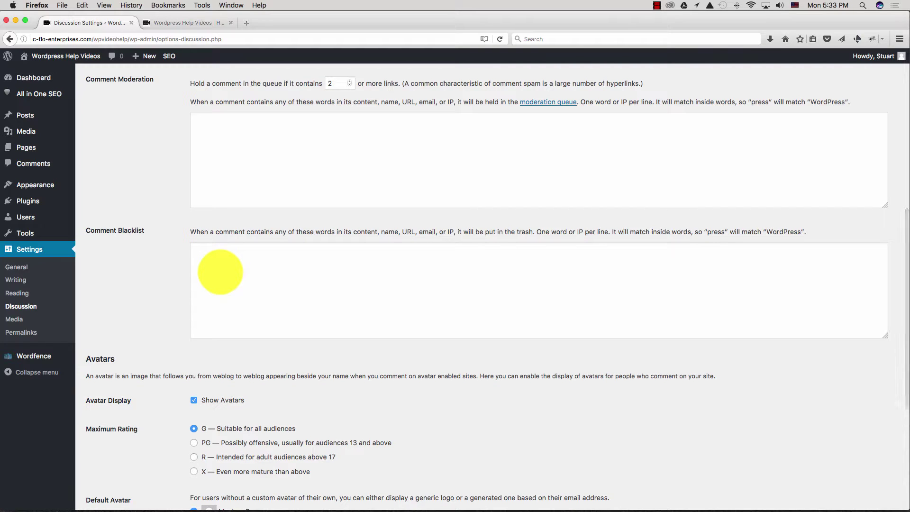
pyautogui.scroll(-3, 220, 272)
pyautogui.scroll(2, 220, 272)
pyautogui.scroll(1, 220, 272)
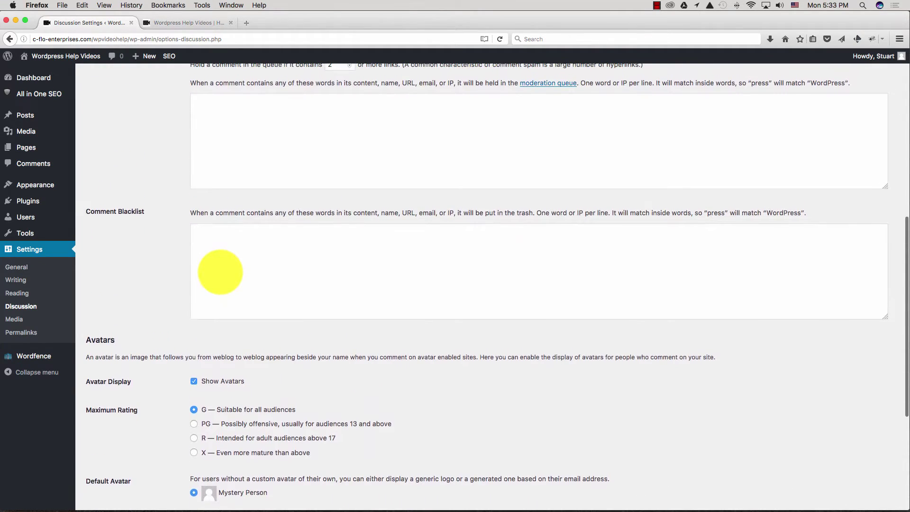
pyautogui.scroll(7, 220, 272)
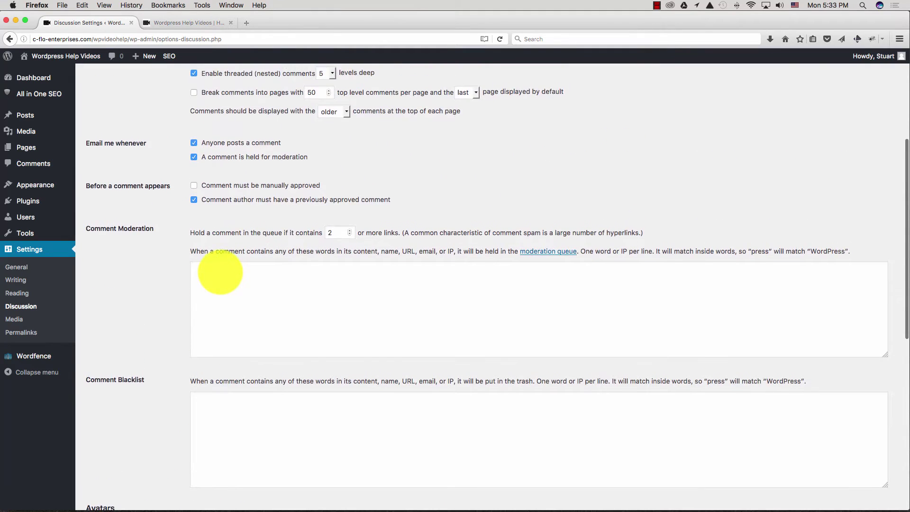
pyautogui.scroll(-4, 220, 272)
pyautogui.scroll(-2, 220, 272)
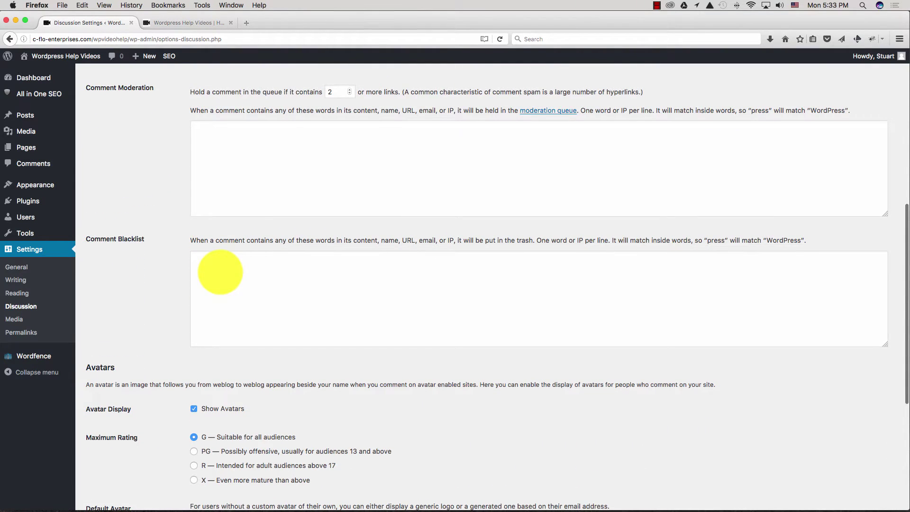
# - Review the avatar display, maximum rating and default avatar options, and look over the whole Discussion Settings page again
pyautogui.scroll(-7, 220, 273)
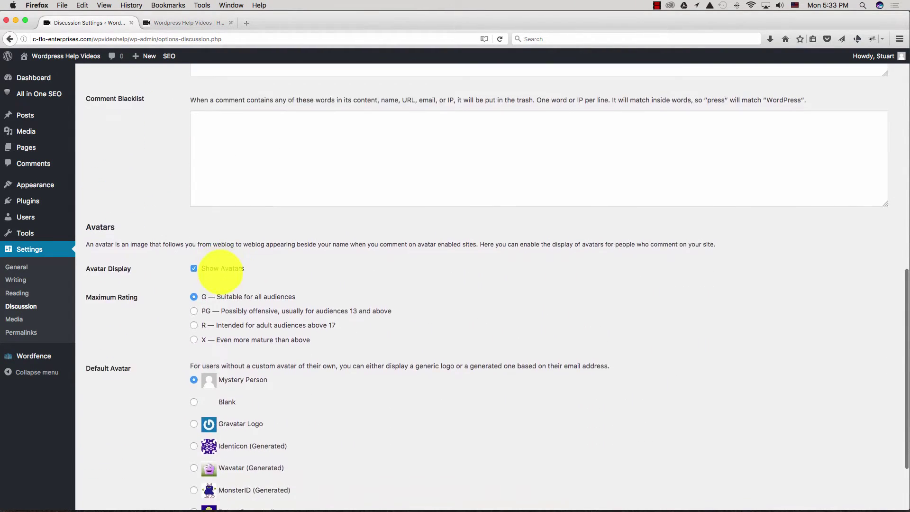
pyautogui.scroll(-3, 221, 271)
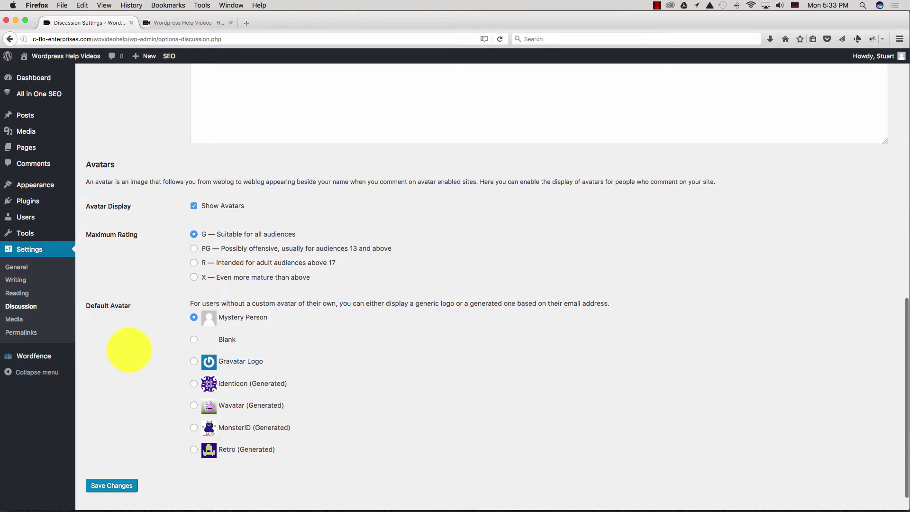
pyautogui.scroll(-1, 129, 350)
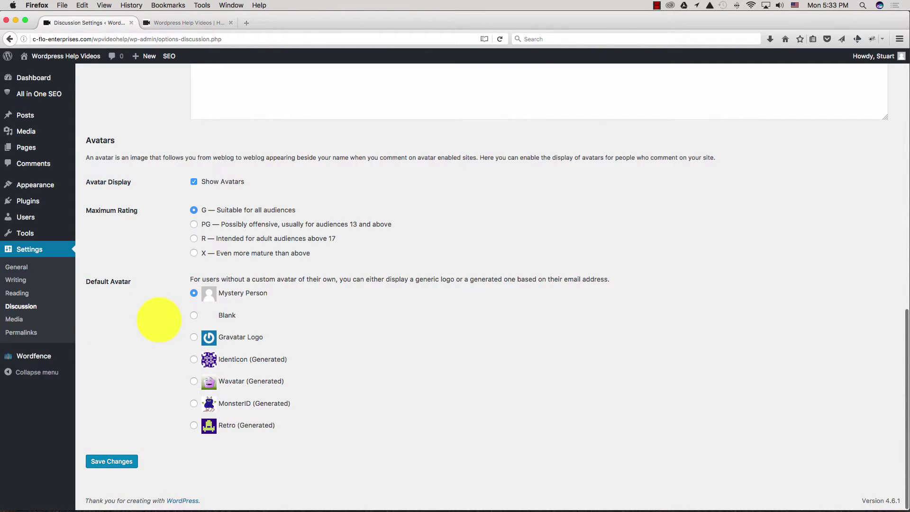
pyautogui.scroll(10, 158, 320)
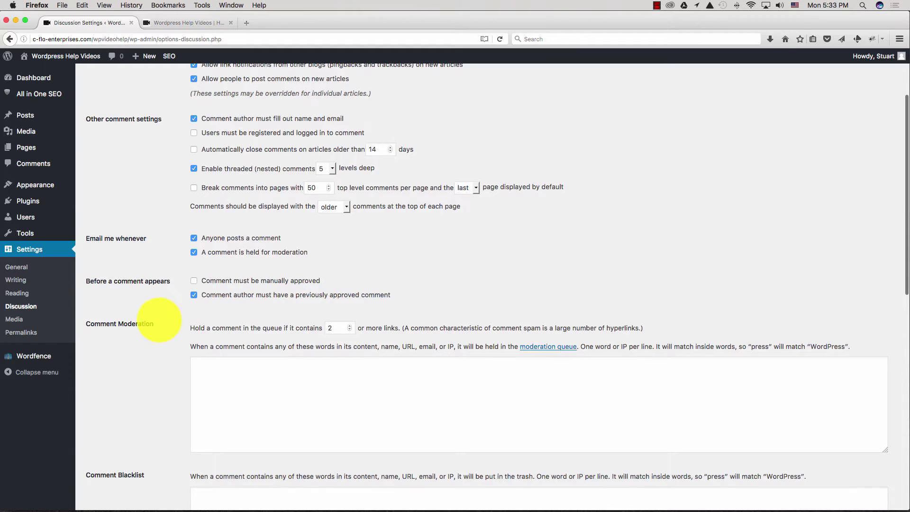
pyautogui.scroll(3, 159, 320)
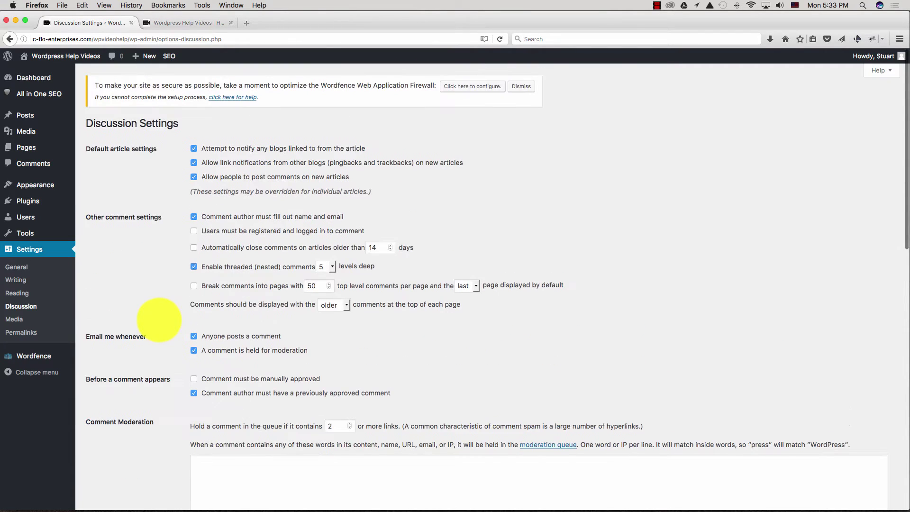
pyautogui.scroll(-15, 159, 320)
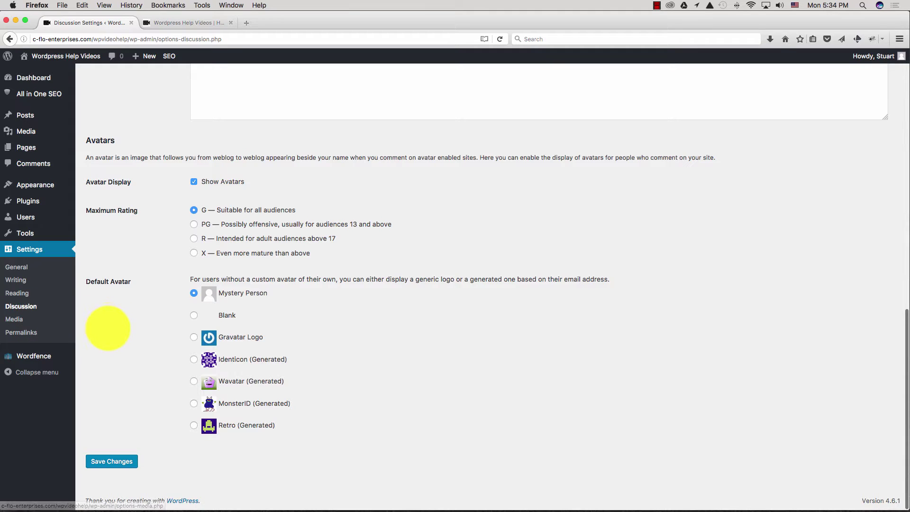
# - View the image size and upload options in Media Settings, and review the URL structures and optional bases in Permalink Settings
pyautogui.click(17, 319)
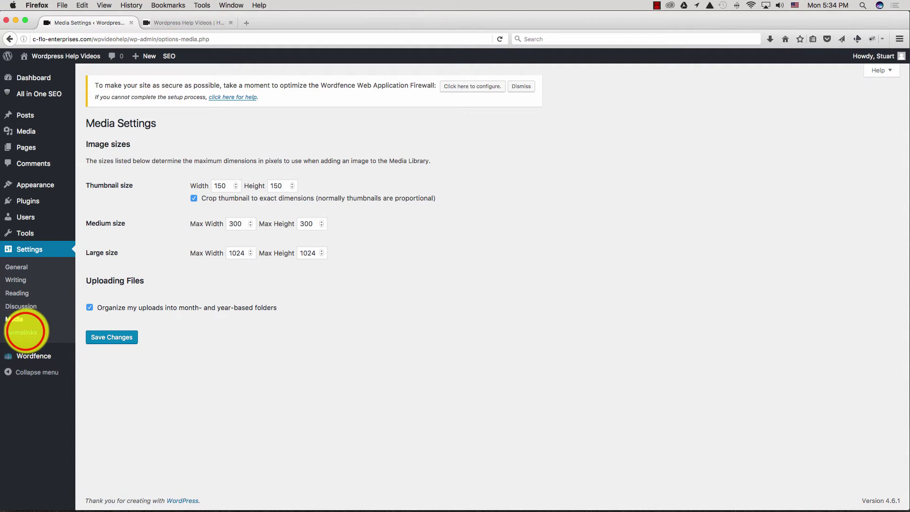
pyautogui.click(25, 332)
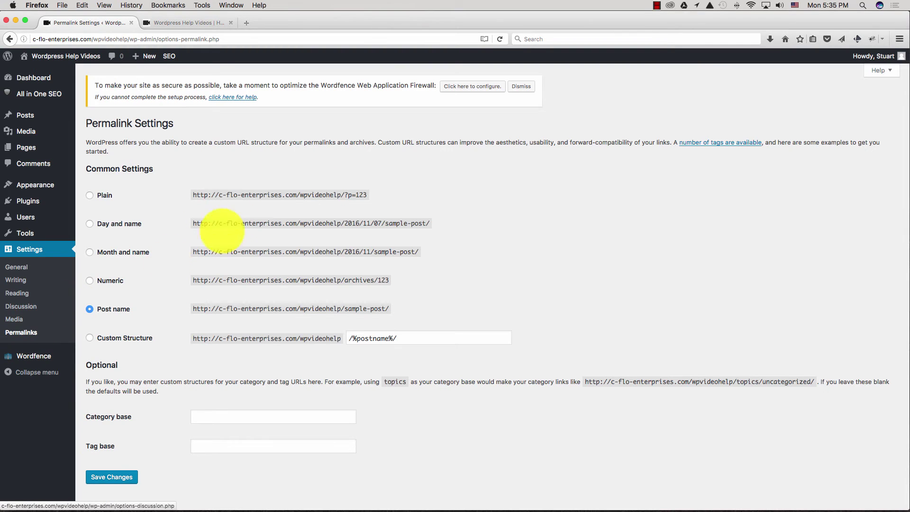
pyautogui.scroll(-1, 320, 151)
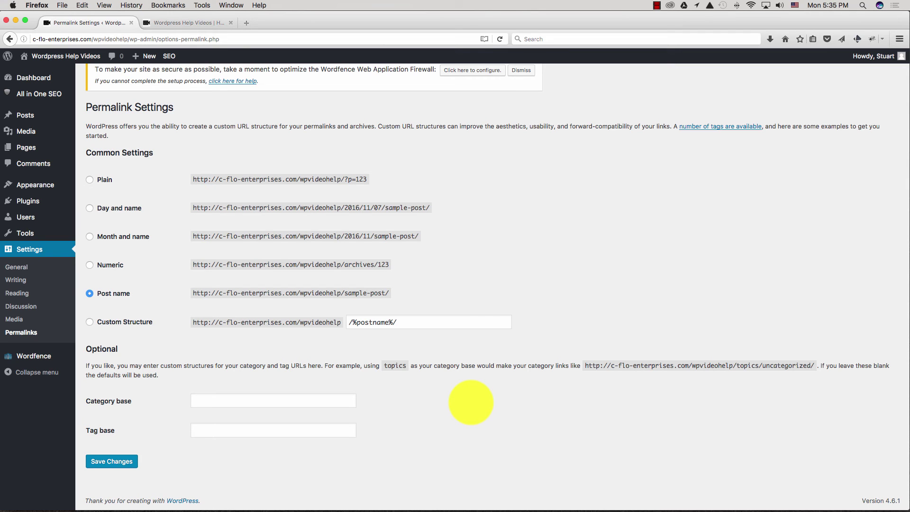
pyautogui.scroll(1, 471, 402)
pyautogui.scroll(-1, 470, 402)
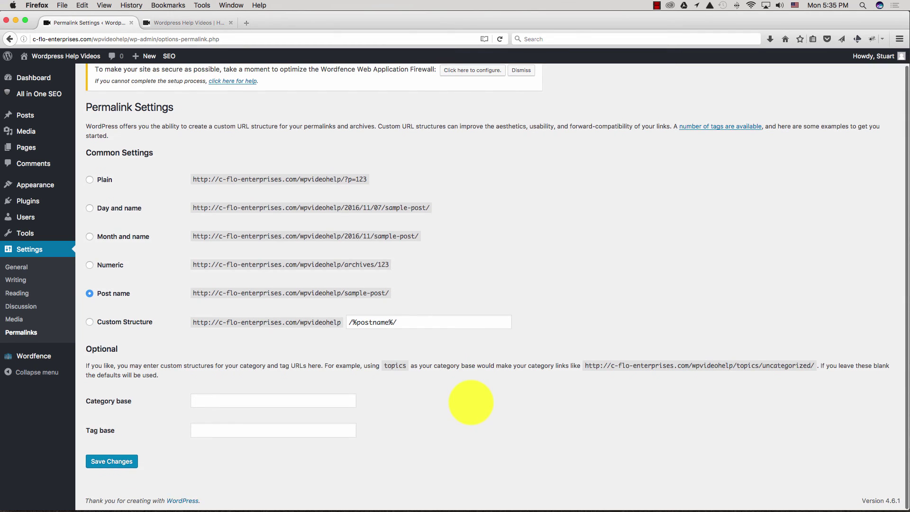
pyautogui.scroll(1, 471, 402)
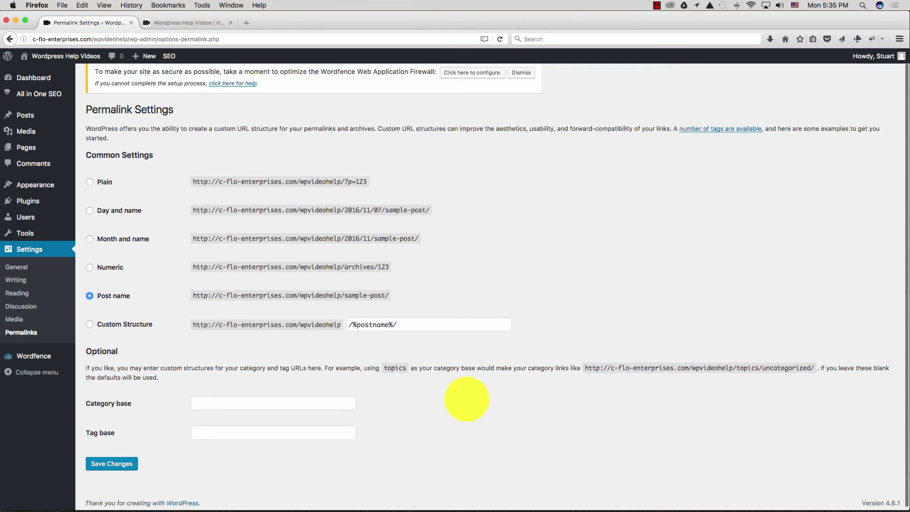
pyautogui.scroll(-1, 467, 399)
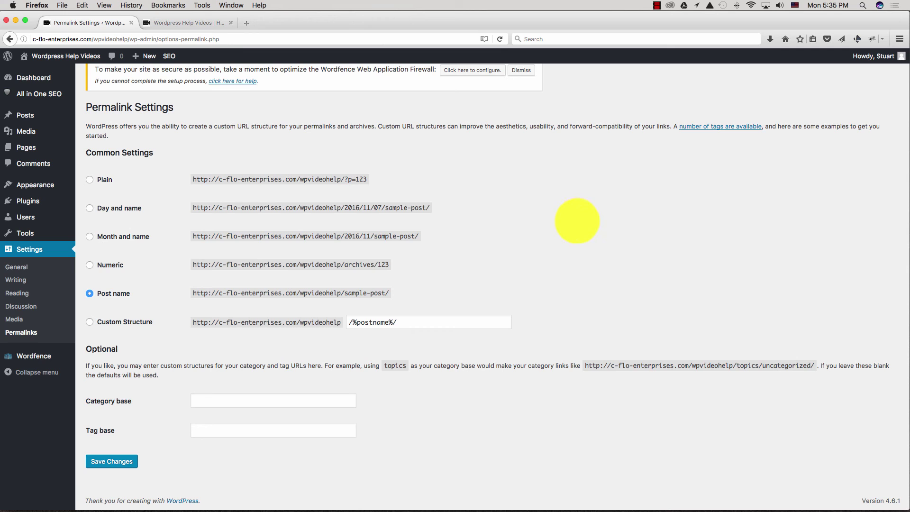
pyautogui.scroll(1, 541, 227)
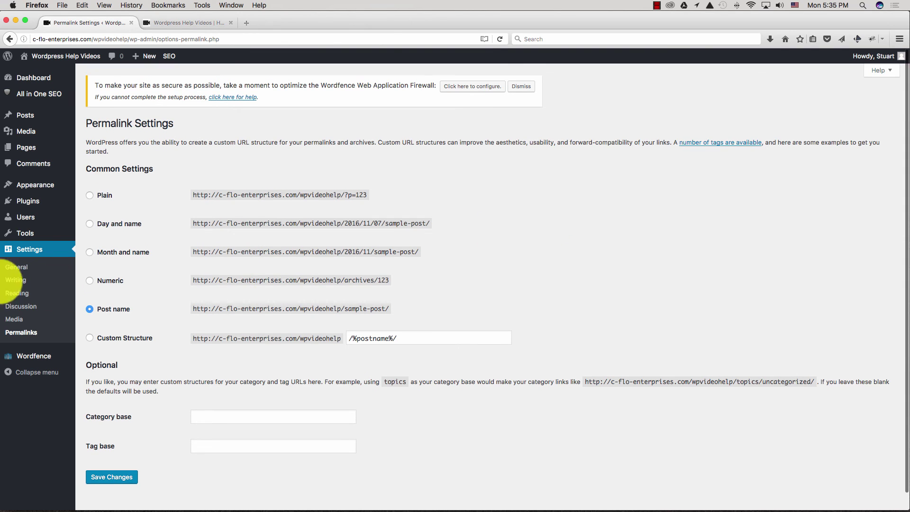